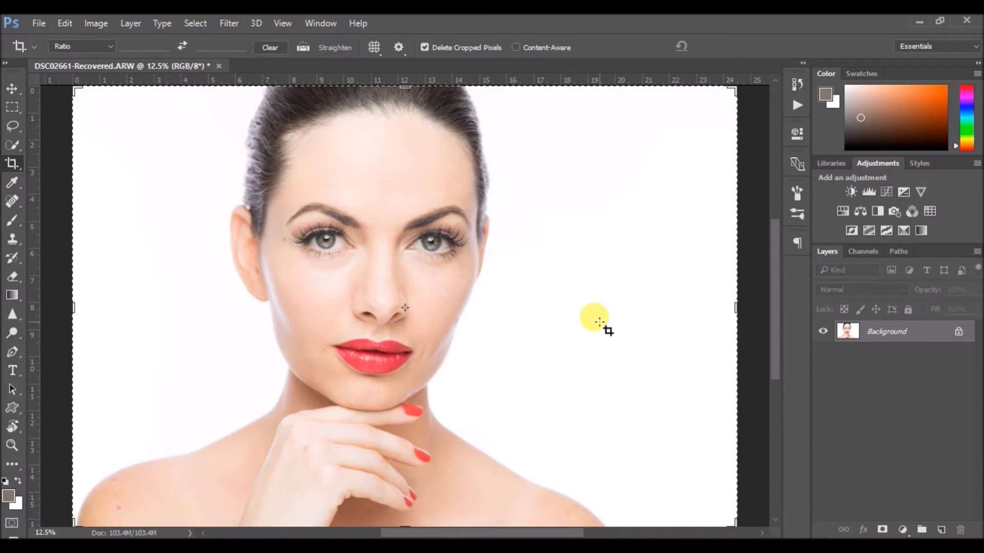
Leave the Crop tool with the portrait's full framing intact and switch to the Move tool.
key("ctrl")
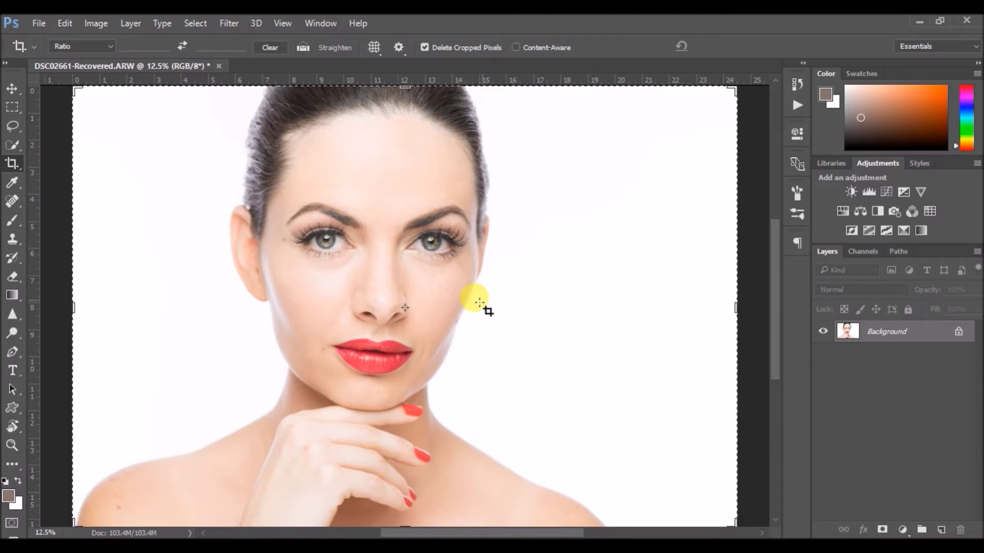
key("v")
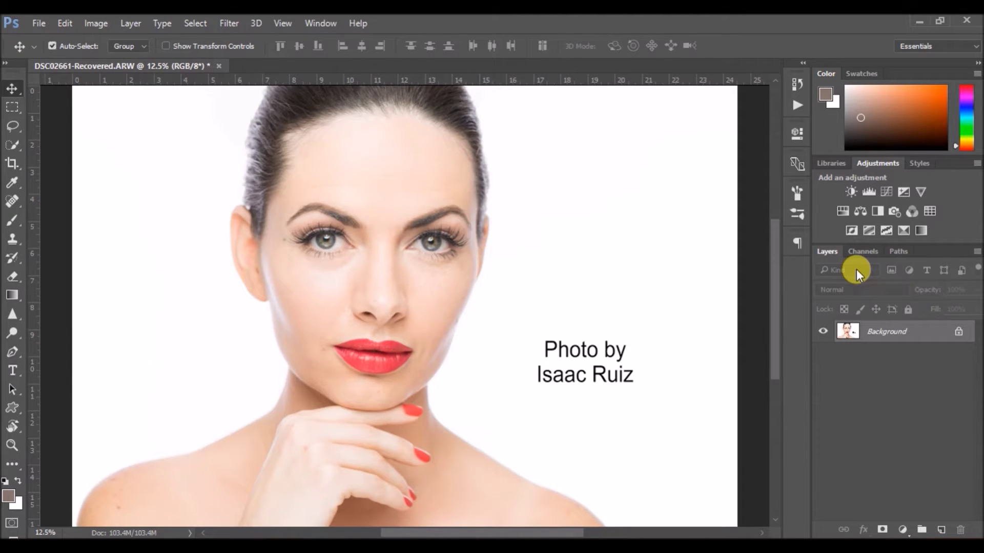
Duplicate Background twice with Ctrl+J, renaming Layer 1 to 'Low' and Layer 1 copy to 'High'.
key("ctrl+j")
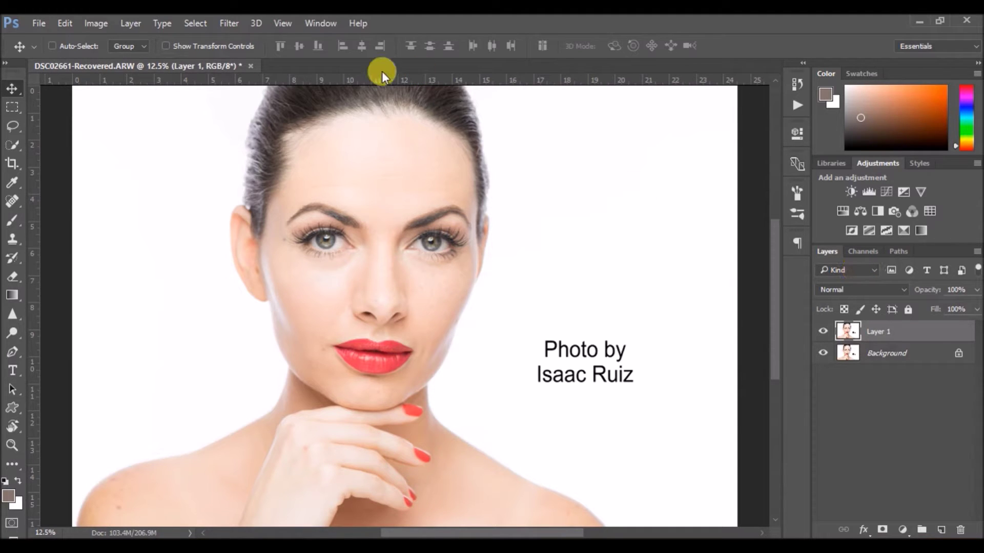
key("ctrl+j")
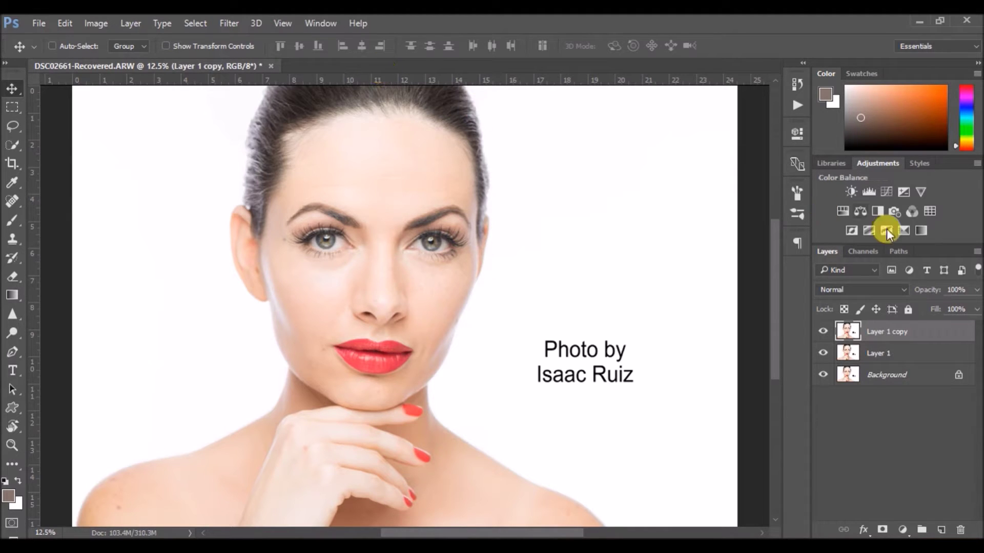
double_click(877, 354)
type("Hig")
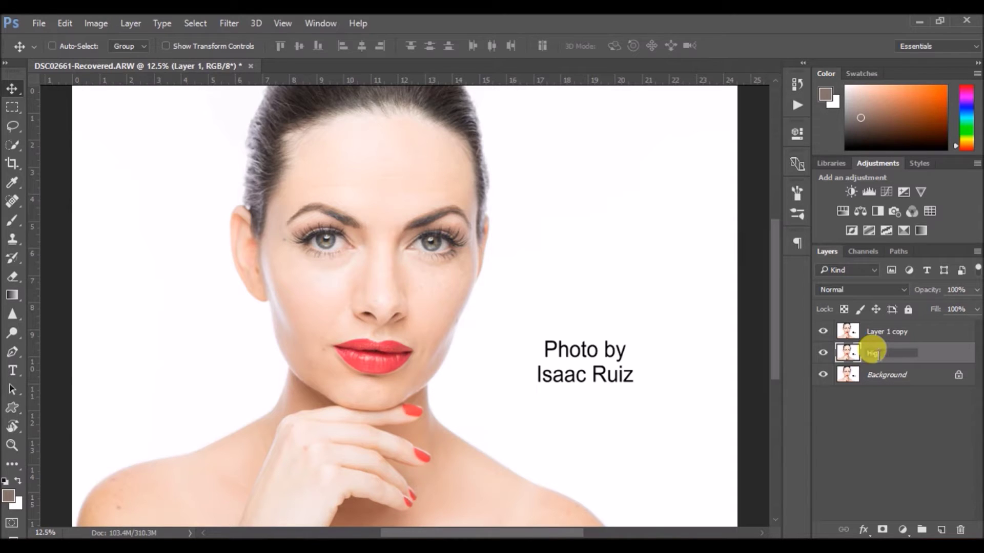
type("h")
key("BackSpace")
key("BackSpace")
key("BackSpace")
key("BackSpace")
type("Low")
key("Return")
double_click(880, 334)
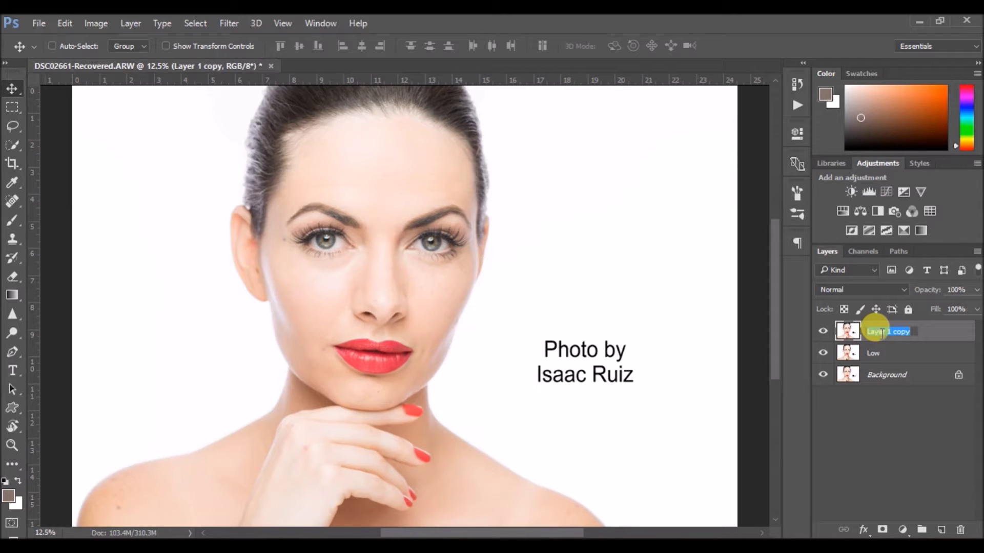
type("High")
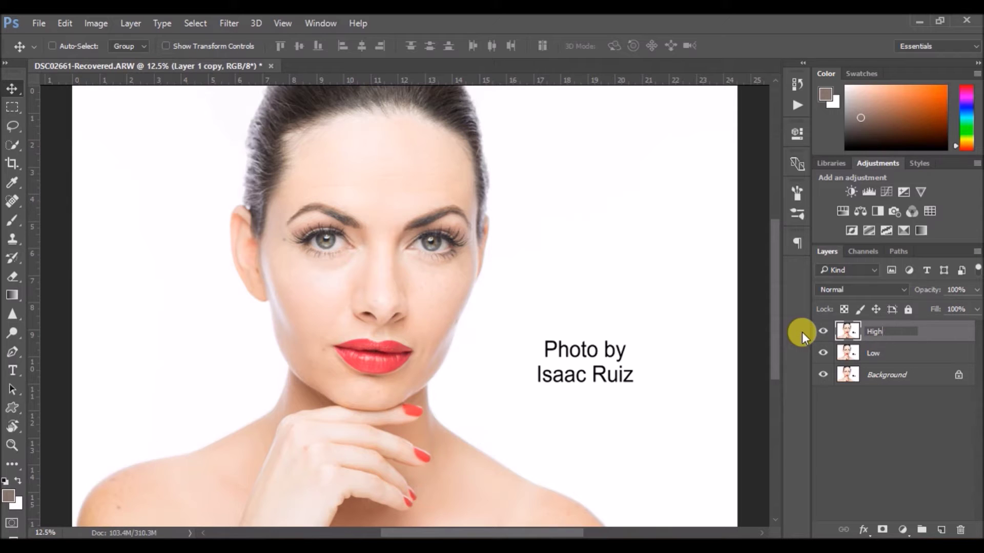
key("Return")
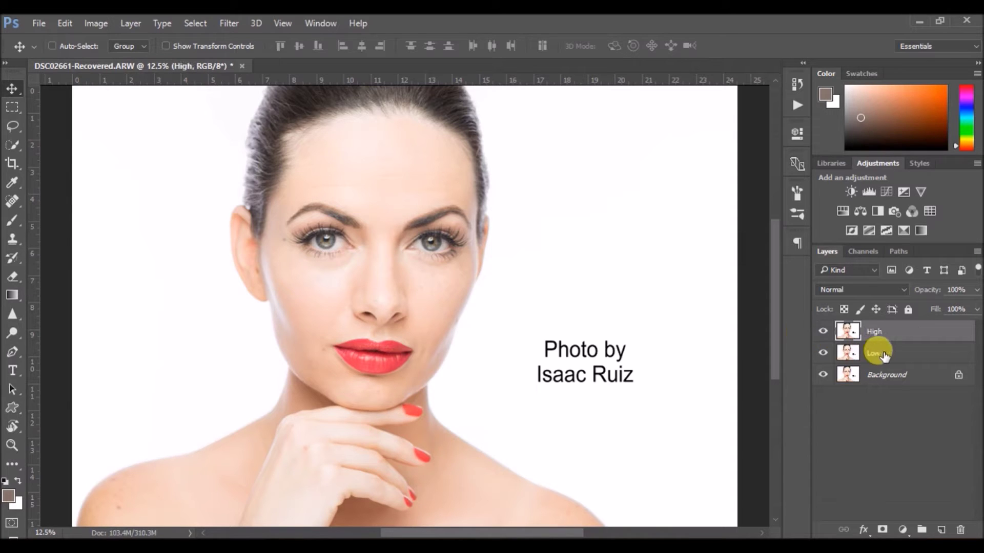
Hide High, select Low, and apply a Gaussian Blur of 27.7 pixels to it.
left_click(821, 331)
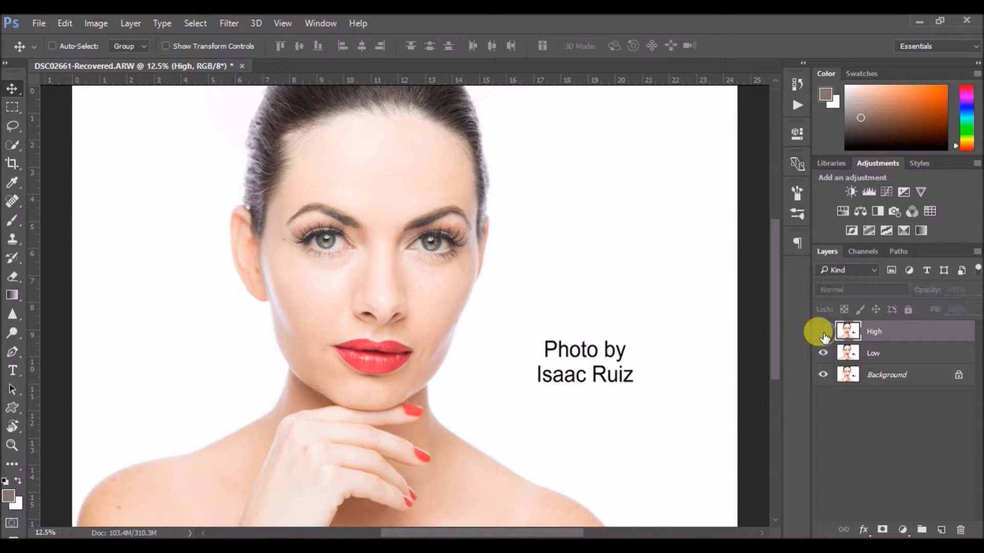
left_click(864, 356)
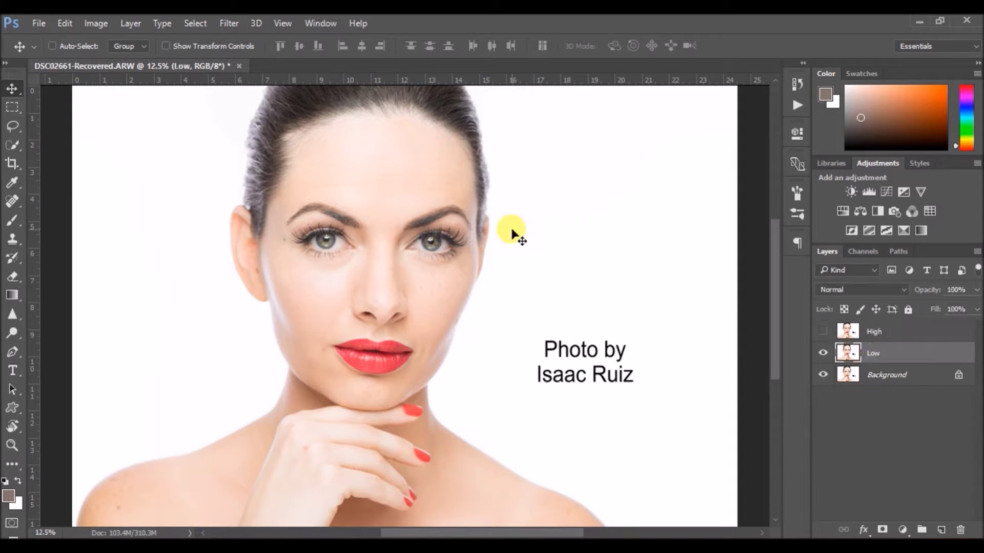
left_click(224, 24)
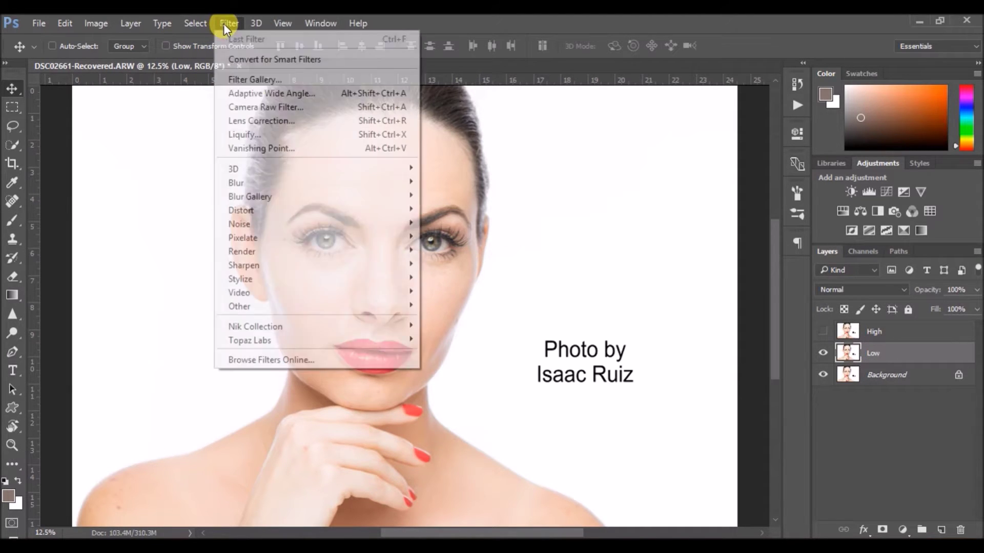
mouse_move(276, 182)
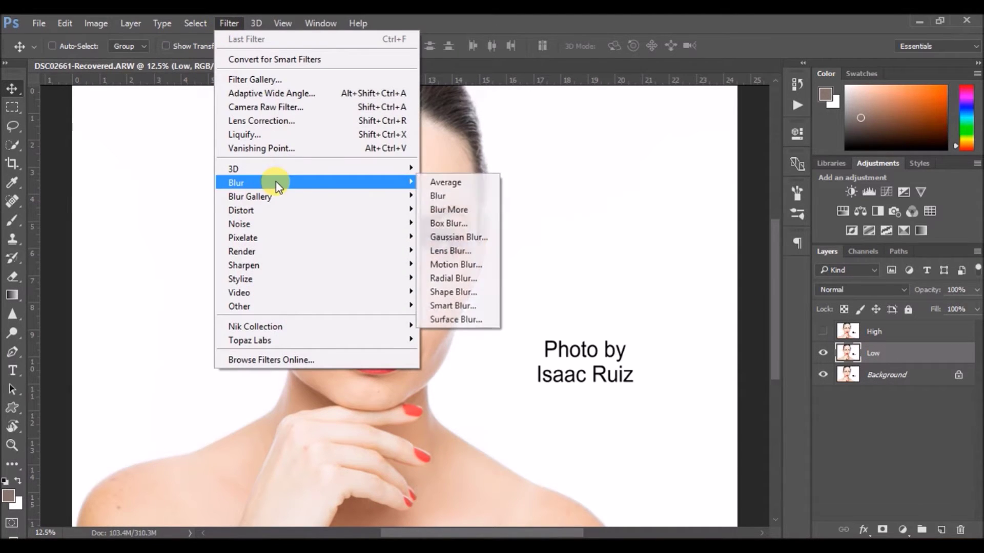
left_click(441, 236)
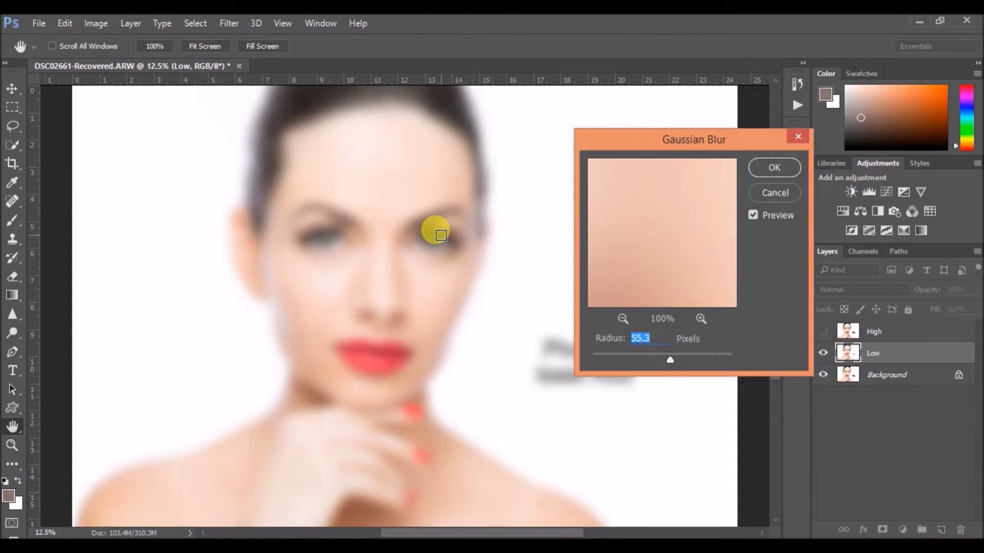
left_click_drag(668, 361, 653, 361)
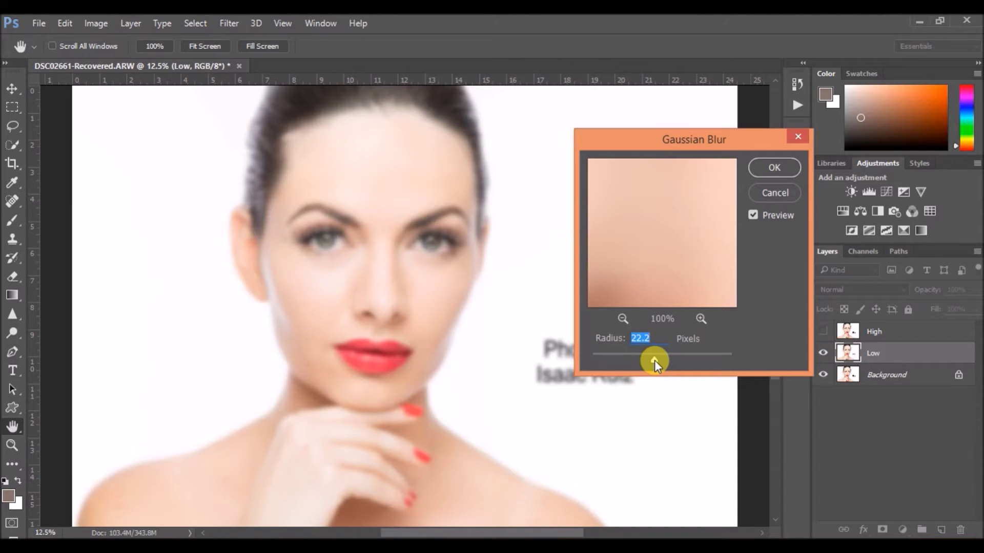
left_click_drag(655, 361, 657, 361)
left_click(763, 168)
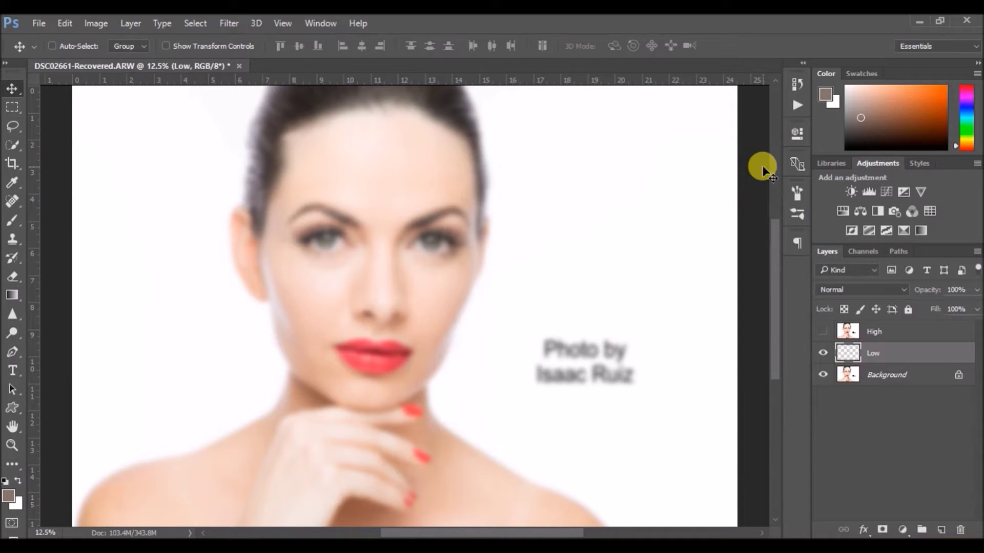
Show and select High, then Apply Image subtracting Low with scale 2 and offset 128.
left_click(822, 332)
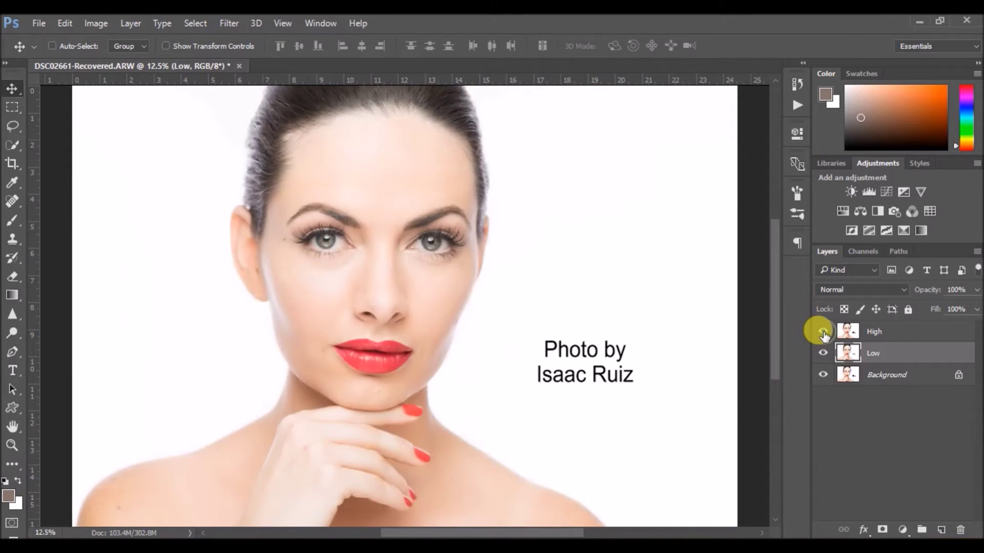
left_click(866, 332)
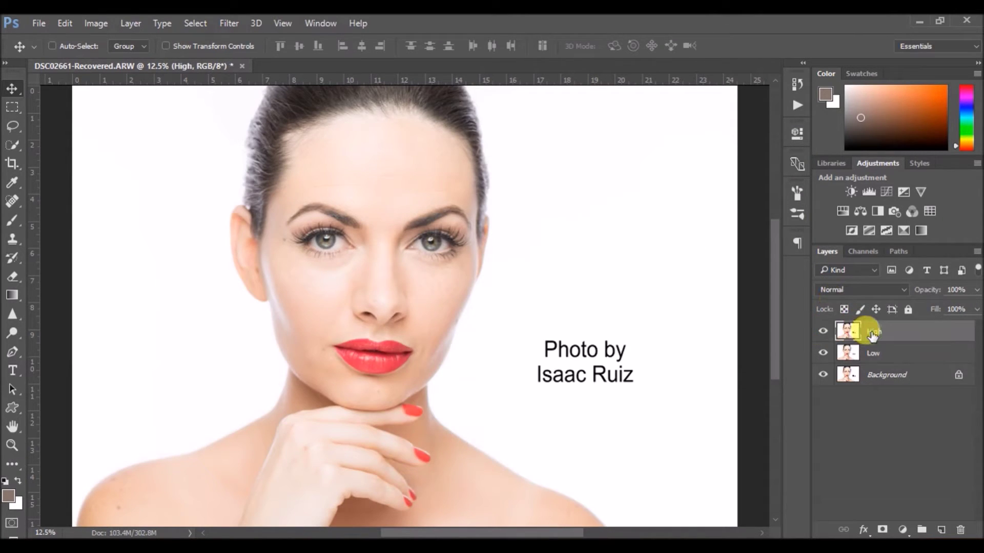
left_click(96, 25)
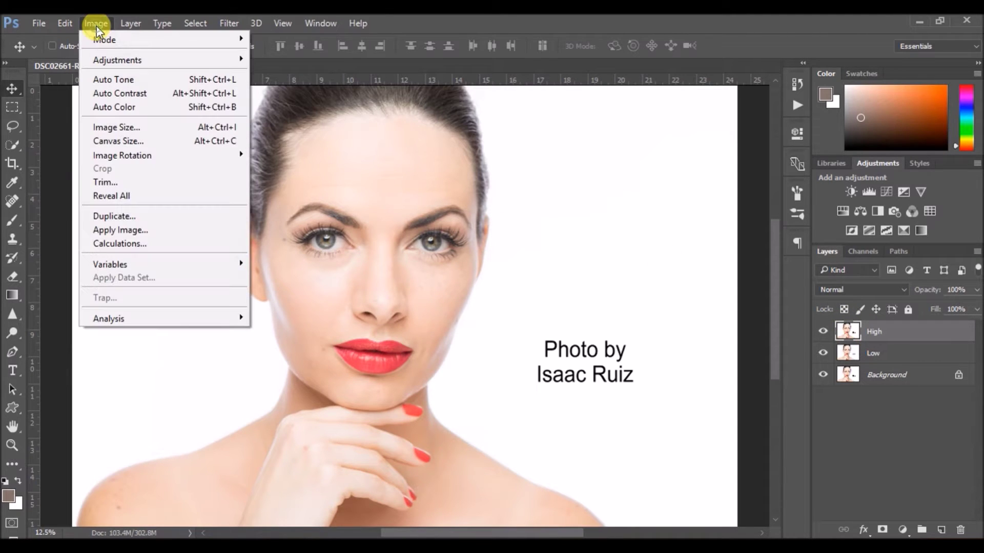
left_click(136, 228)
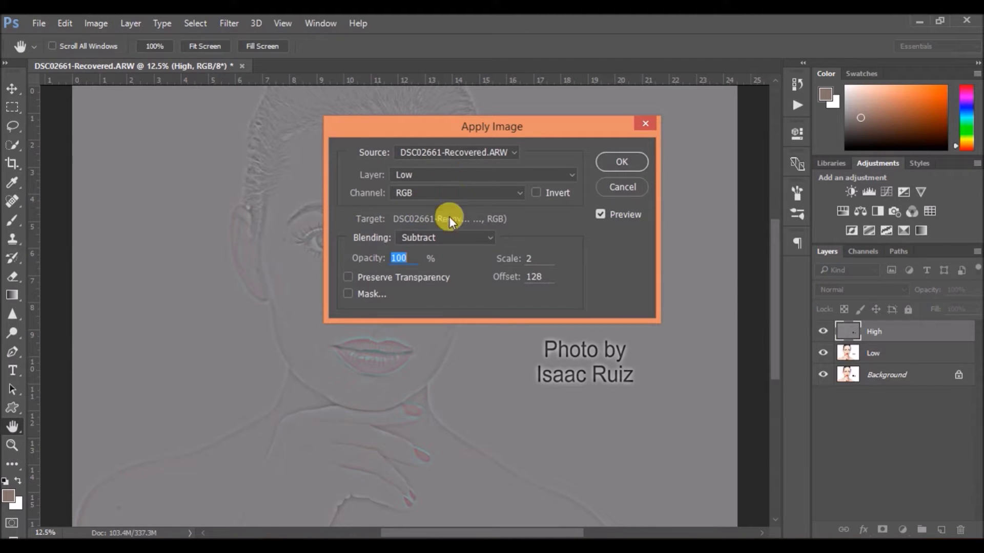
left_click(622, 162)
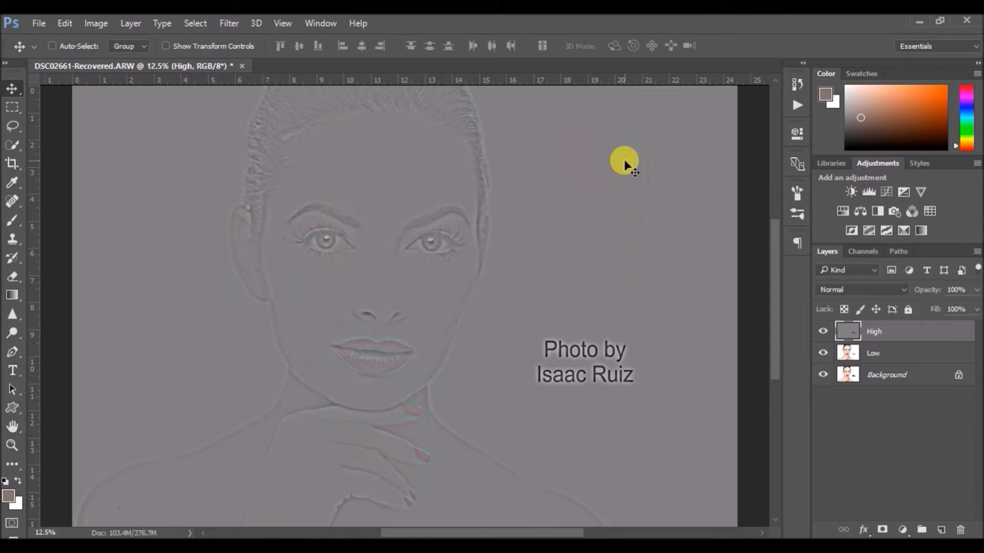
Set the High layer's blend mode to Linear Light and select the Low layer.
left_click(826, 289)
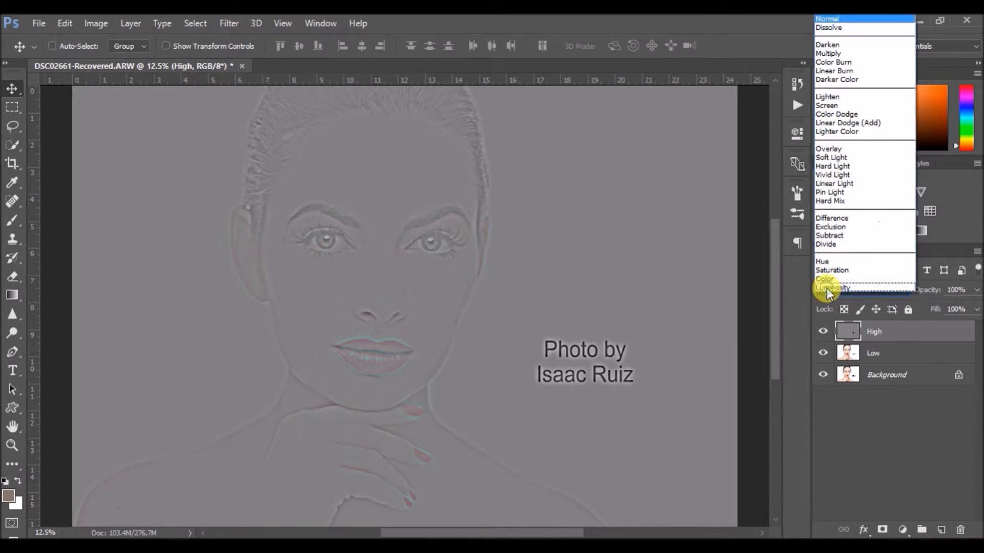
left_click(825, 186)
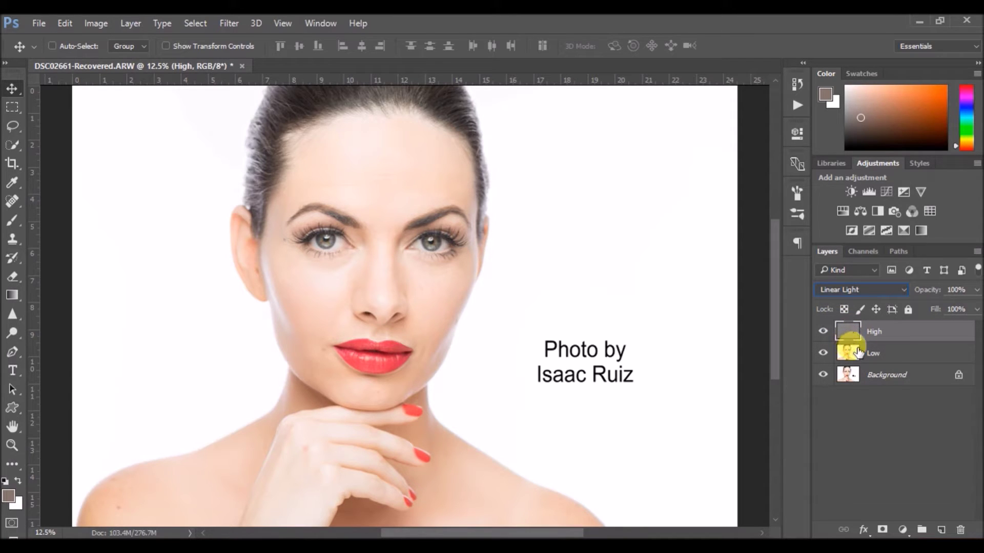
left_click(901, 356)
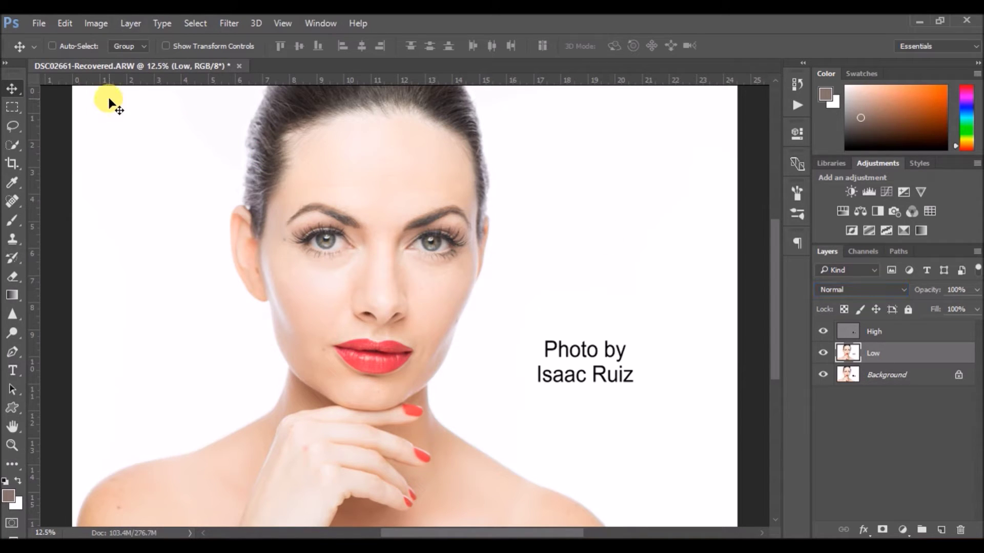
Zoom in with the Zoom tool to a close-up of the forehead and eyes.
key("z")
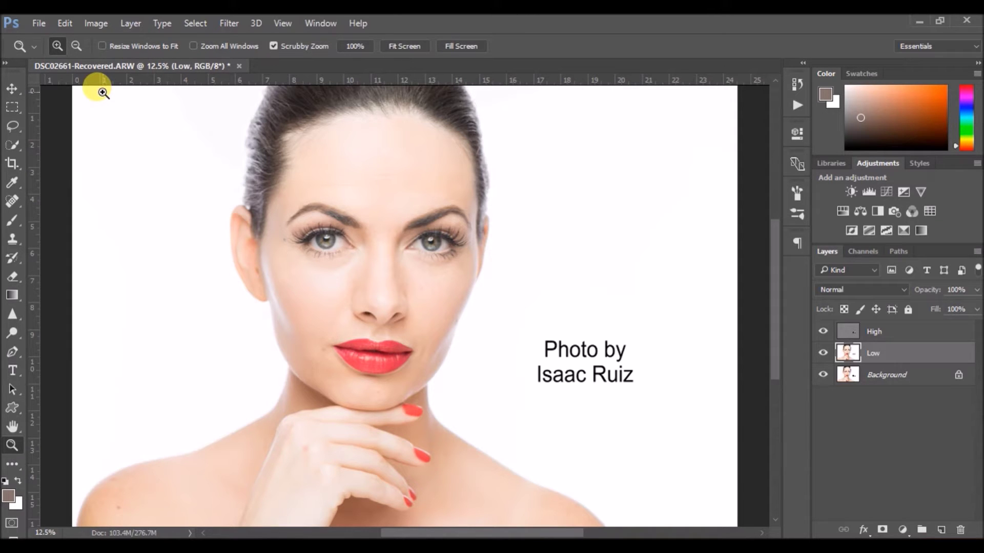
left_click_drag(103, 93, 308, 197)
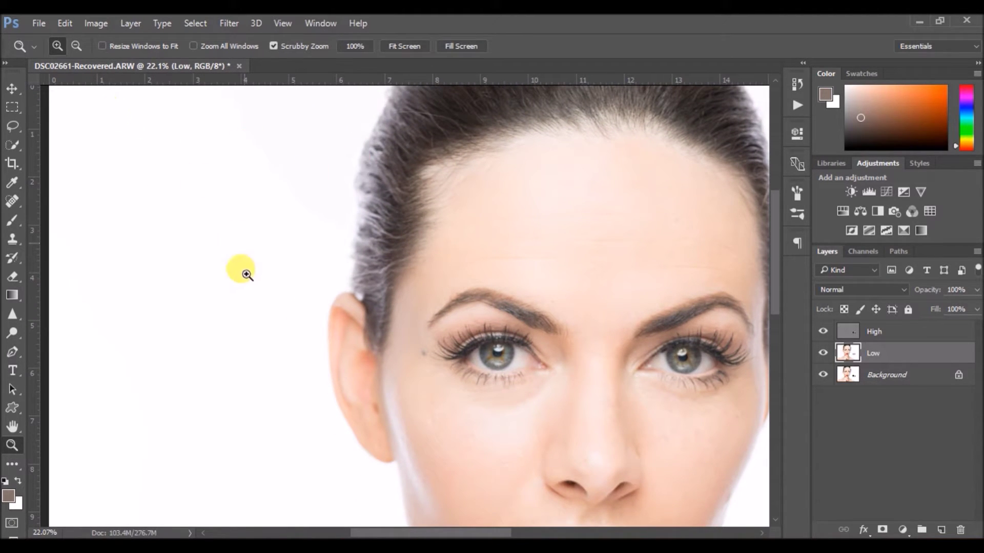
left_click_drag(457, 534, 512, 534)
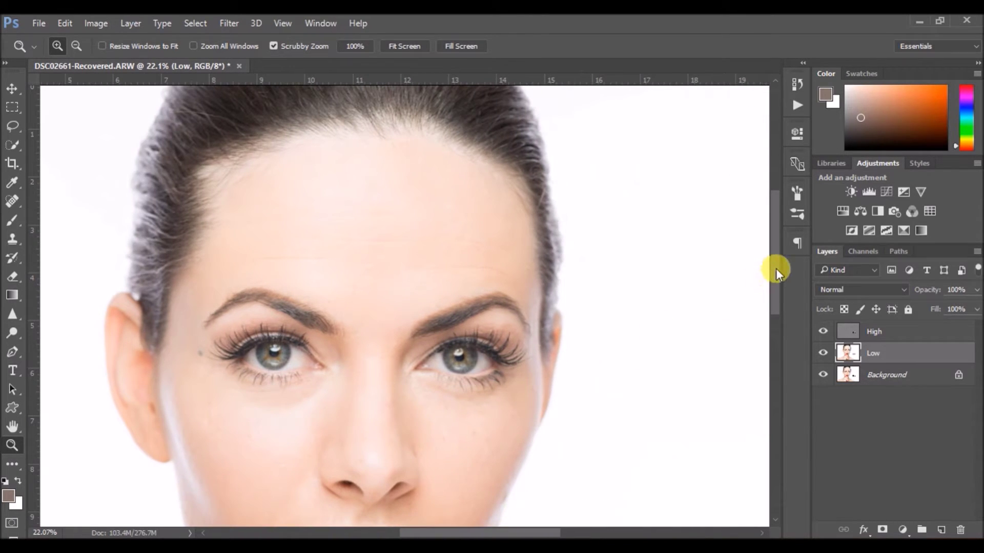
mouse_move(776, 268)
left_mouse_down()
mouse_move(776, 284)
mouse_move(778, 268)
left_mouse_up()
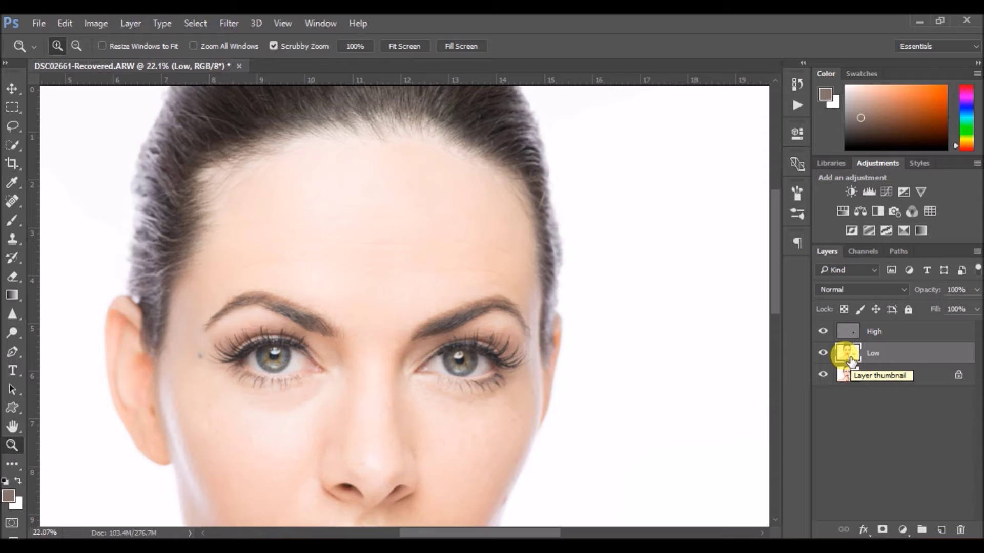
left_click(220, 138)
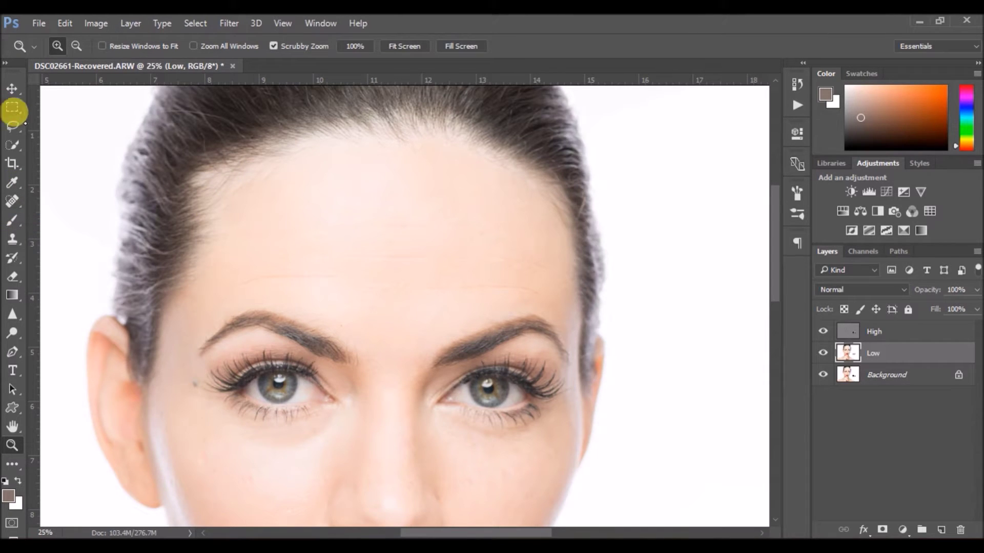
Lasso the forehead freehand and feather its edge slightly in Select and Mask.
left_click(13, 126)
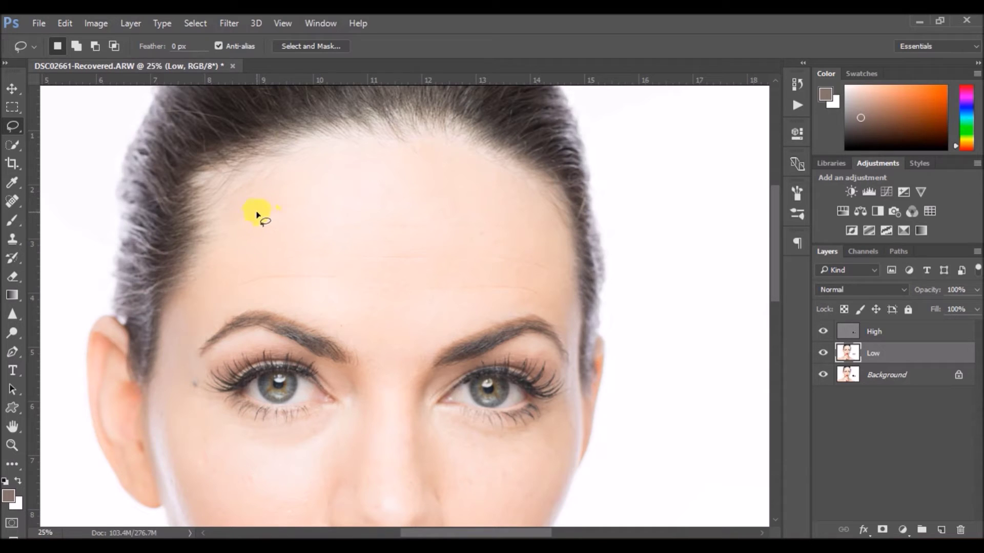
mouse_move(257, 210)
left_mouse_down()
mouse_move(422, 179)
mouse_move(500, 193)
mouse_move(547, 272)
mouse_move(494, 320)
mouse_move(340, 325)
mouse_move(255, 301)
mouse_move(216, 276)
mouse_move(241, 215)
mouse_move(259, 211)
left_mouse_up()
left_click(325, 45)
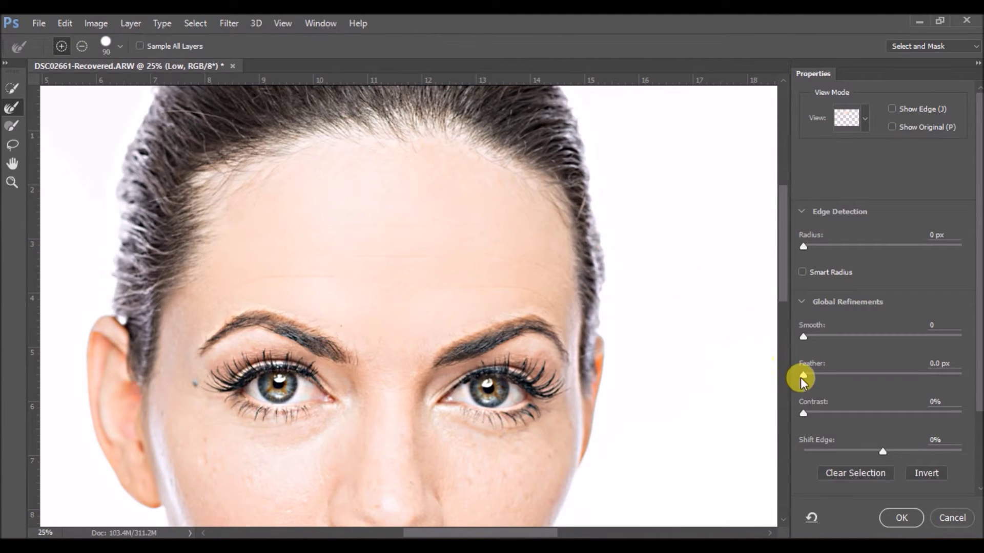
left_click_drag(802, 375, 815, 380)
Preview the selection as a red overlay, raise Feather to 30 px, then cancel.
left_click(865, 121)
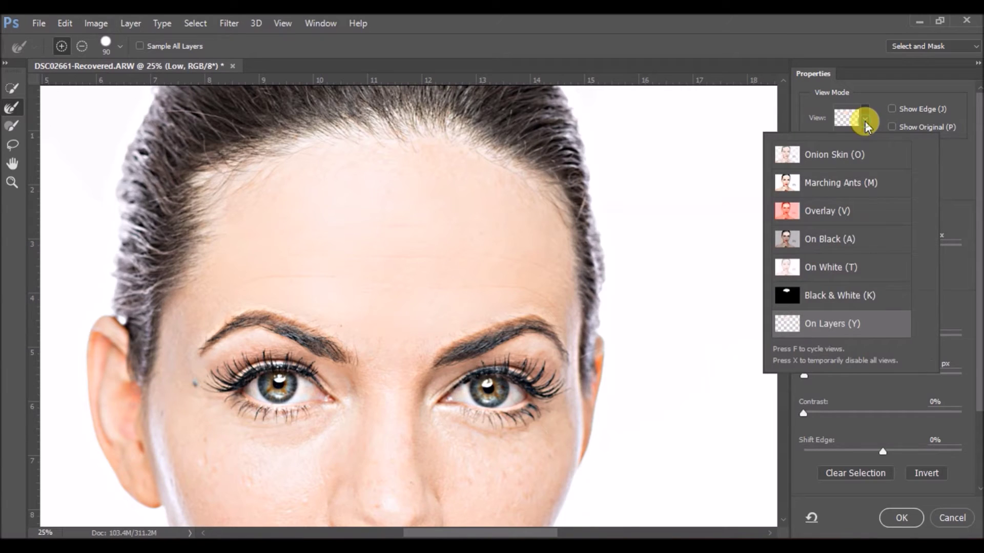
left_click(818, 212)
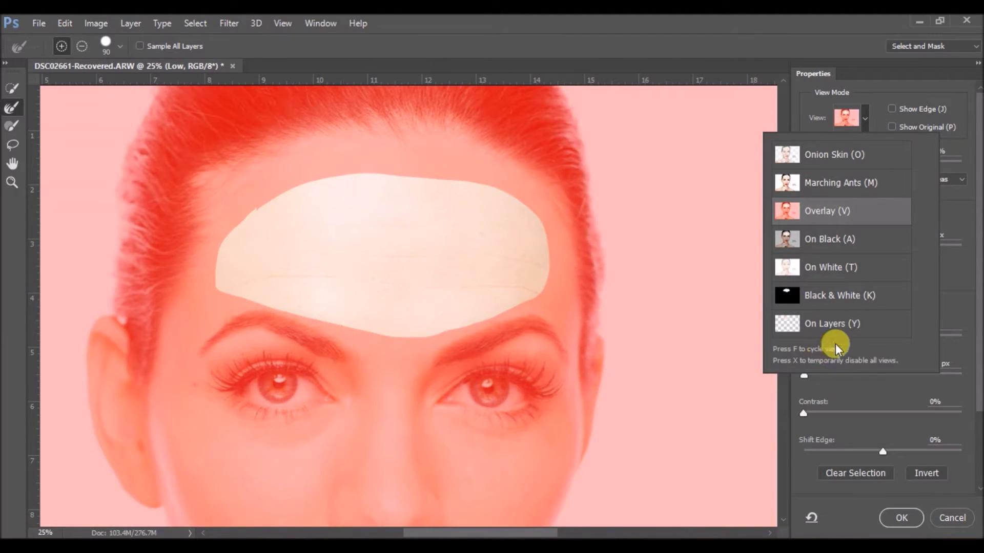
left_click(960, 310)
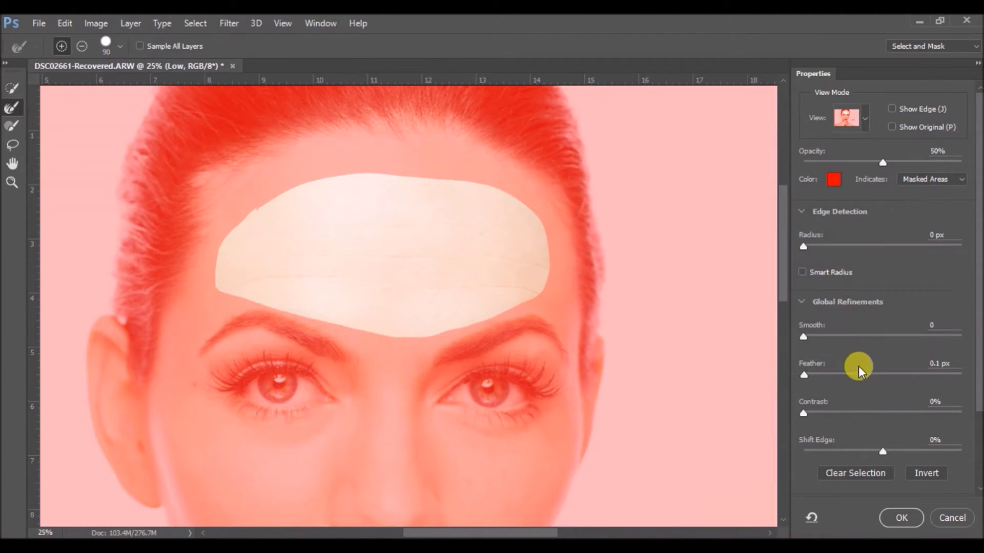
left_click_drag(803, 376, 882, 378)
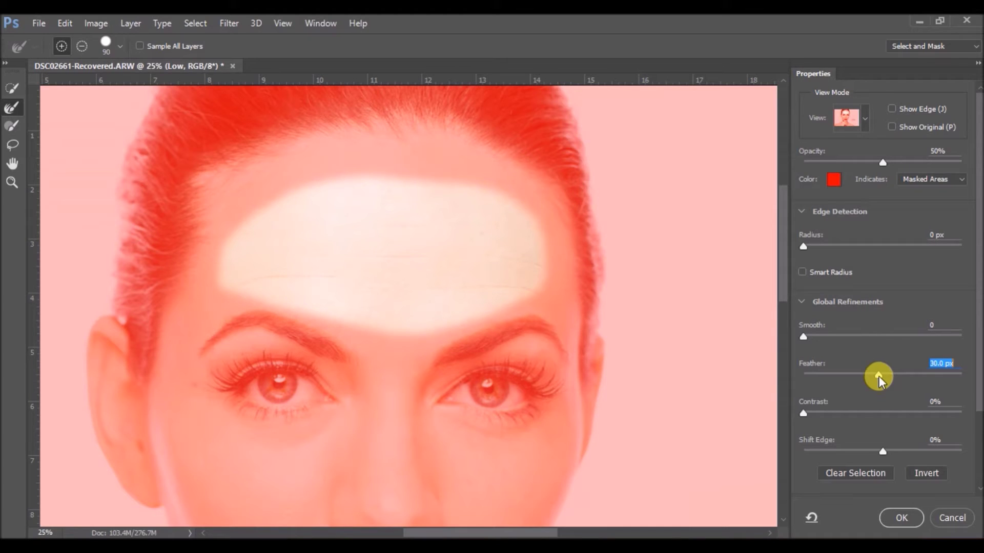
left_click(938, 518)
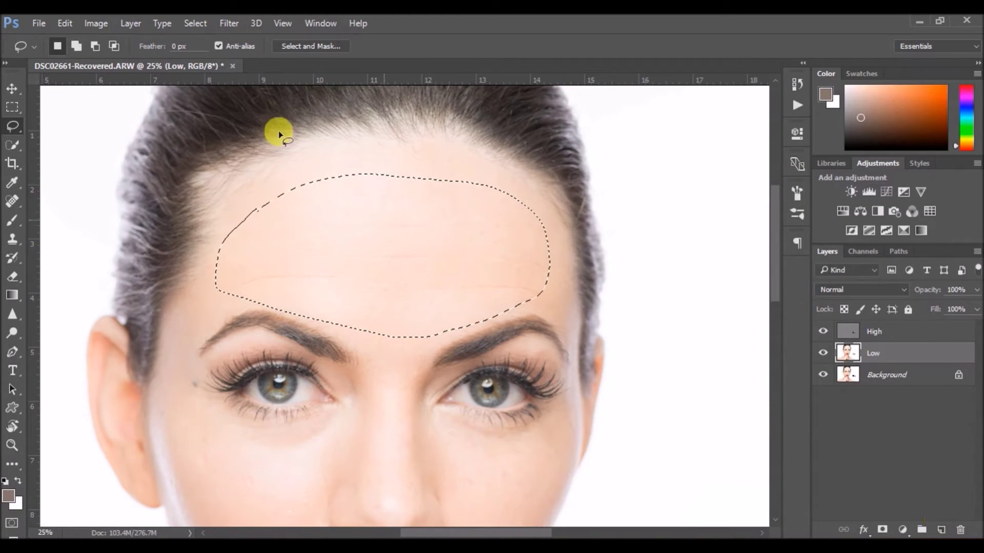
Set the lasso Feather to 30 px and blur the forehead with a 27.7-pixel Gaussian Blur.
left_click(185, 47)
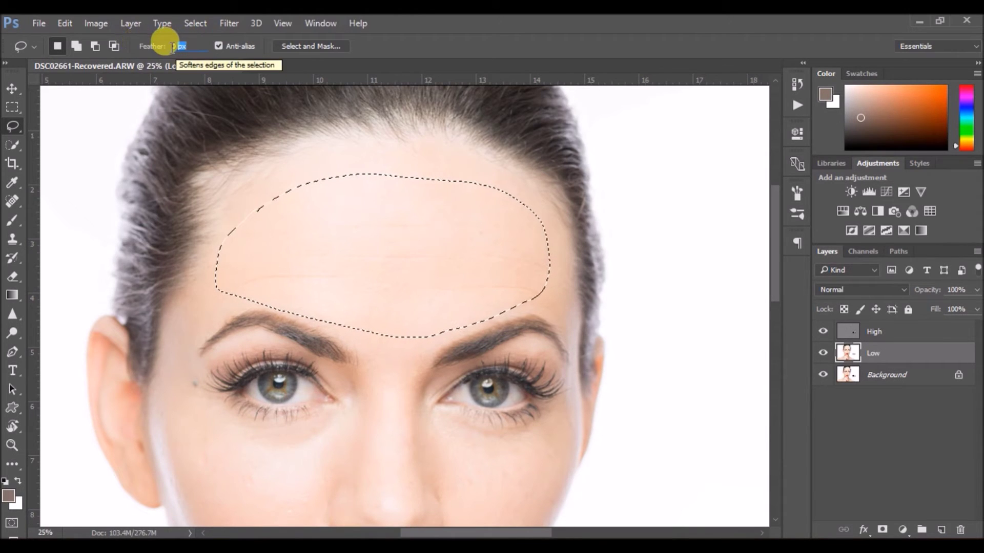
left_click(172, 46)
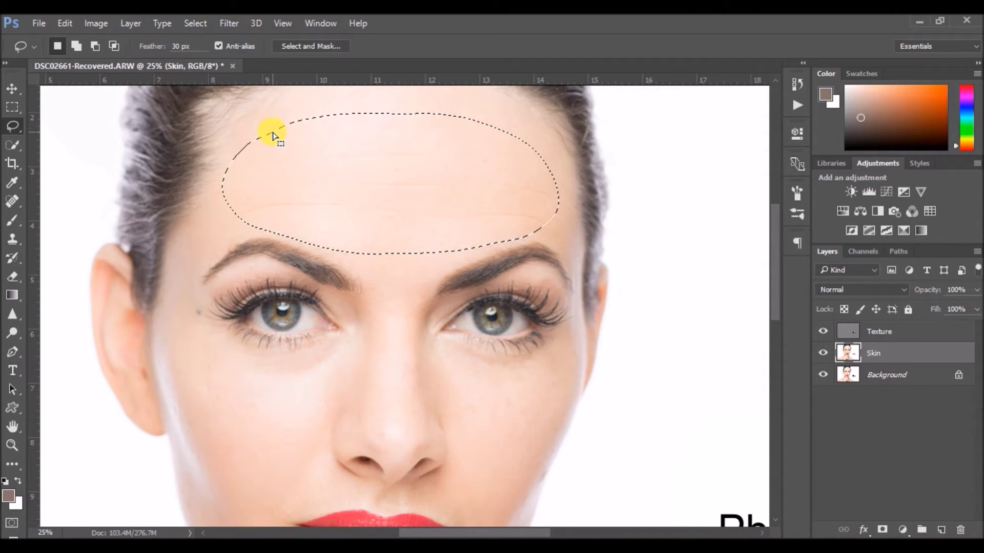
left_click(228, 23)
mouse_move(282, 23)
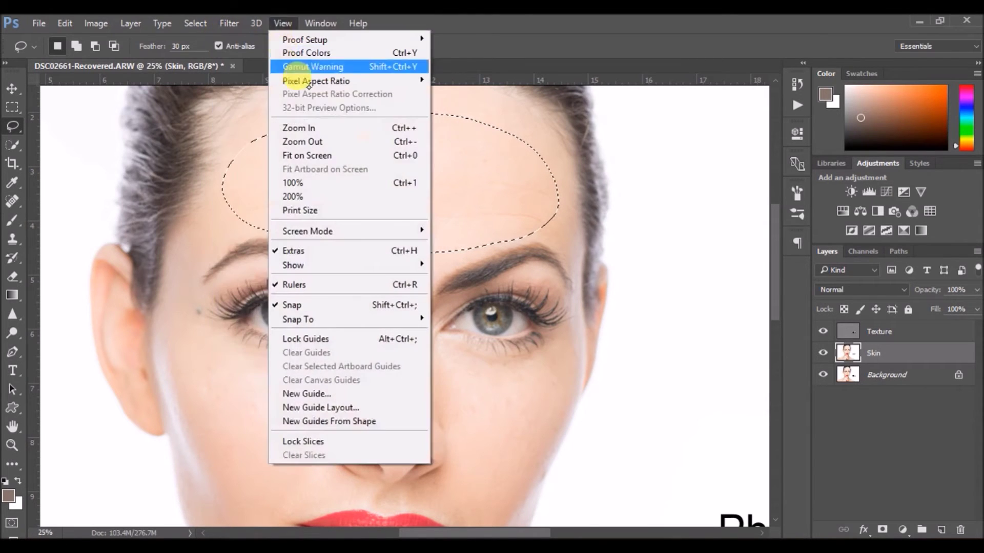
mouse_move(221, 25)
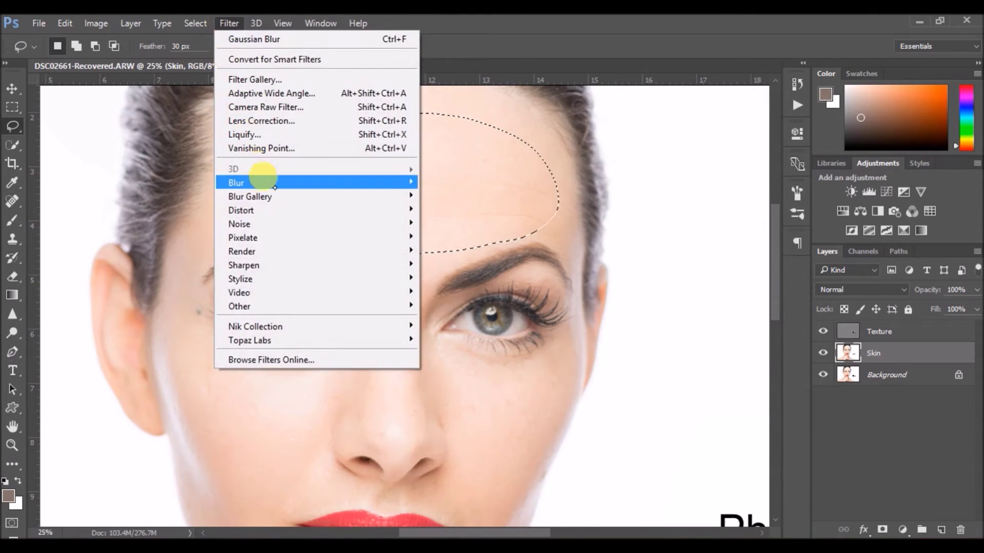
mouse_move(279, 183)
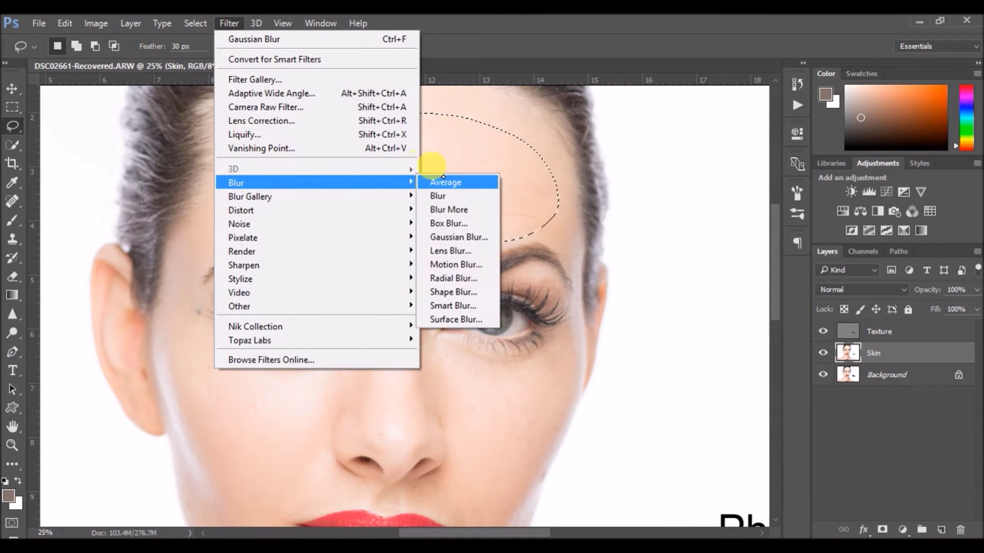
left_click(440, 237)
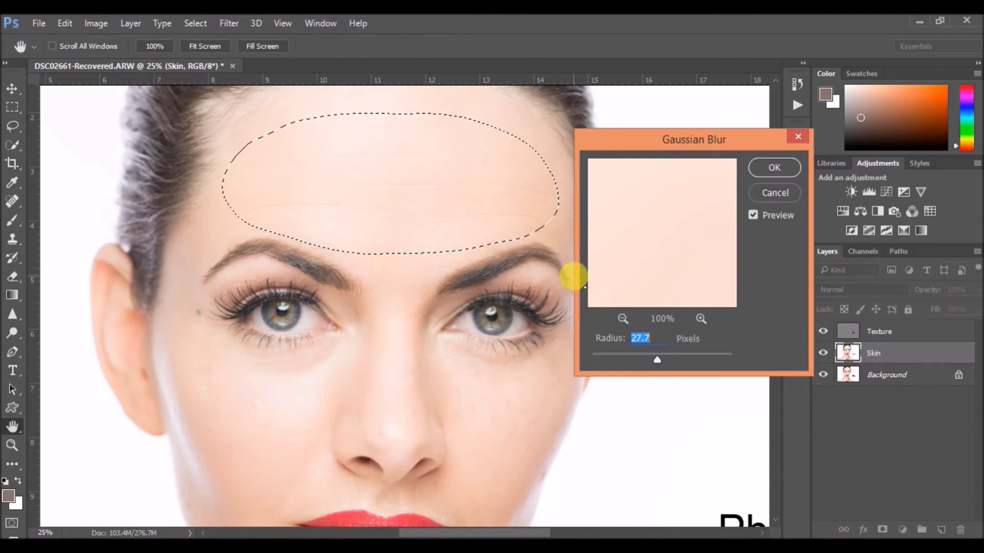
left_click(758, 164)
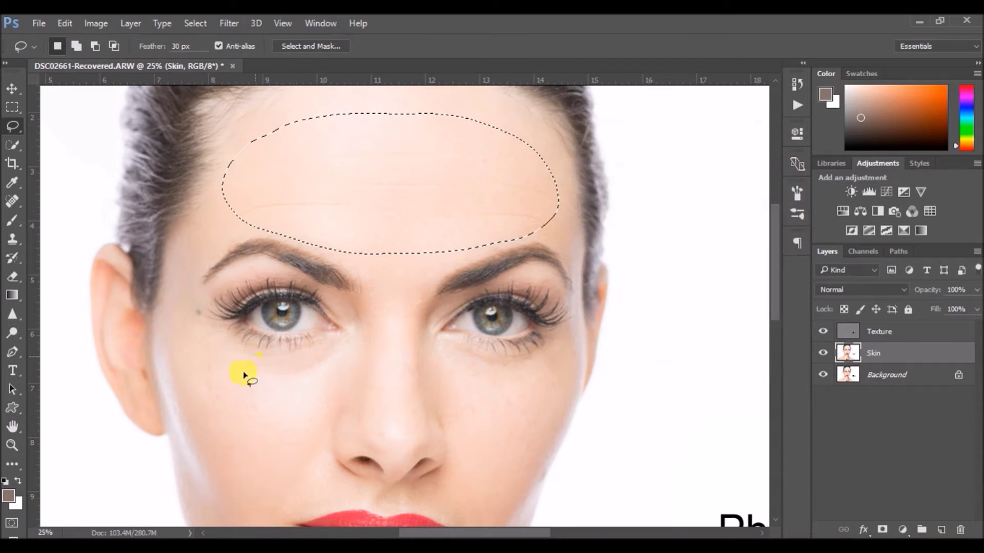
Deselect the forehead and try a lasso under the eye, dismissing the 50% selection warning.
key("ctrl+d")
left_click_drag(323, 357, 322, 357)
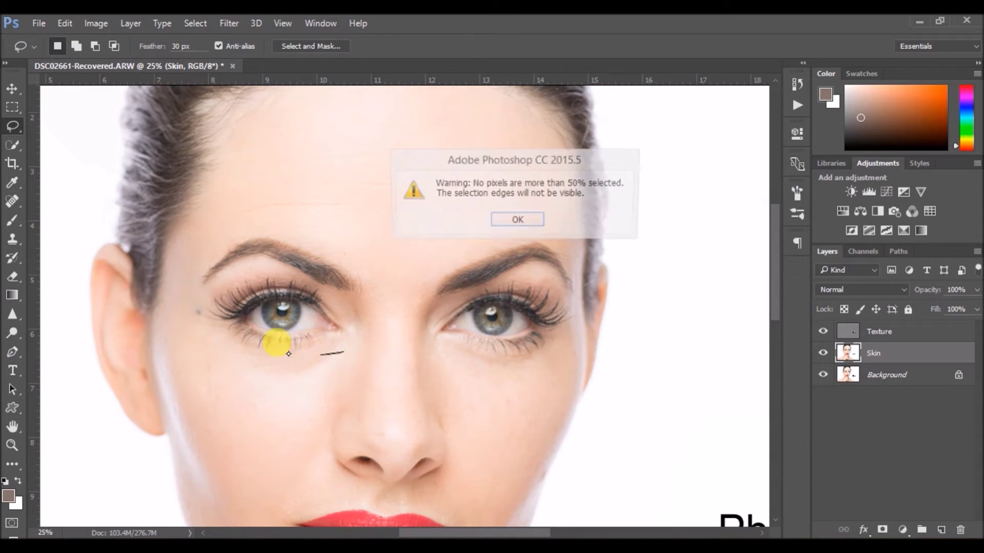
left_click(512, 220)
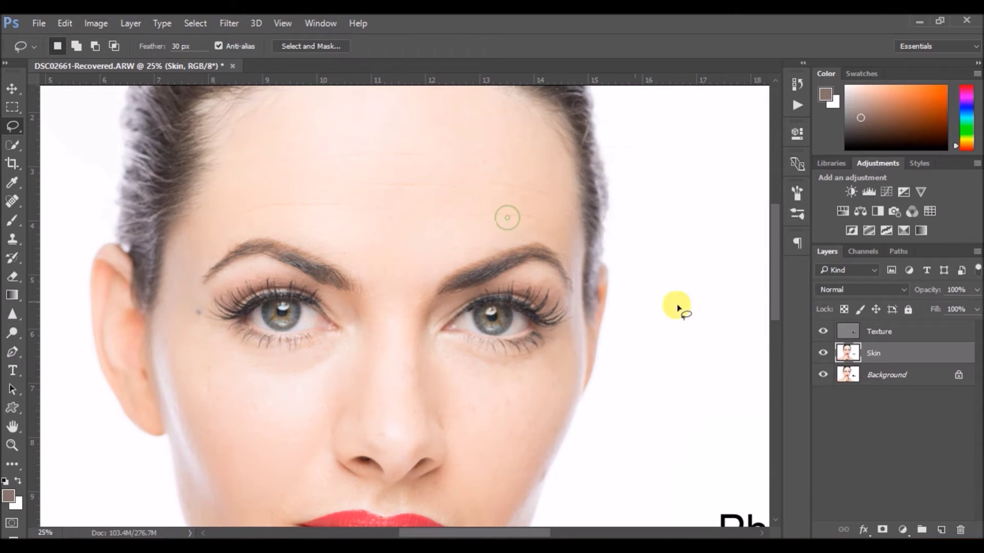
left_click_drag(773, 248, 775, 294)
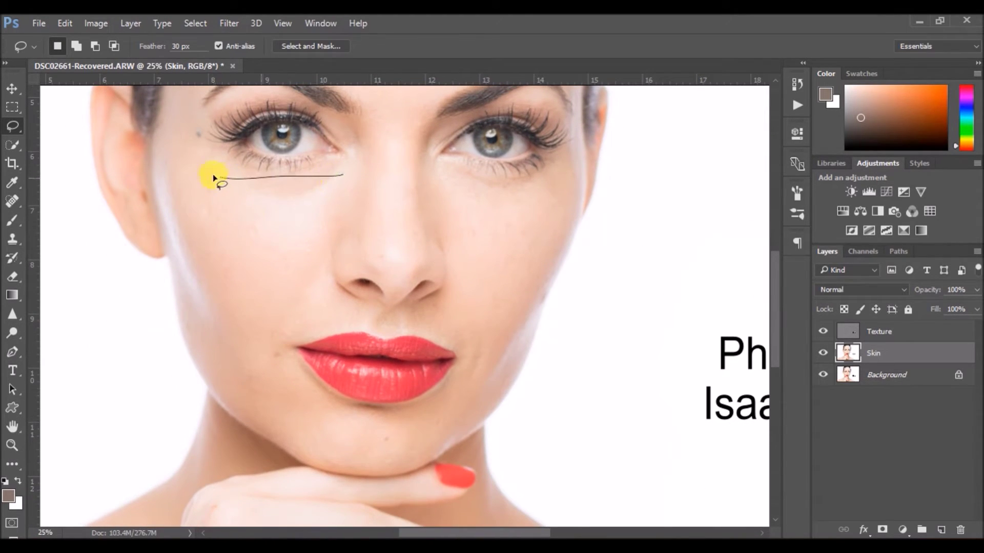
Trace lasso outlines around the left cheek and the right cheek below the eye.
mouse_move(188, 305)
left_mouse_down()
mouse_move(206, 376)
mouse_move(287, 447)
mouse_move(314, 448)
mouse_move(329, 417)
mouse_move(324, 394)
mouse_move(281, 351)
left_mouse_up()
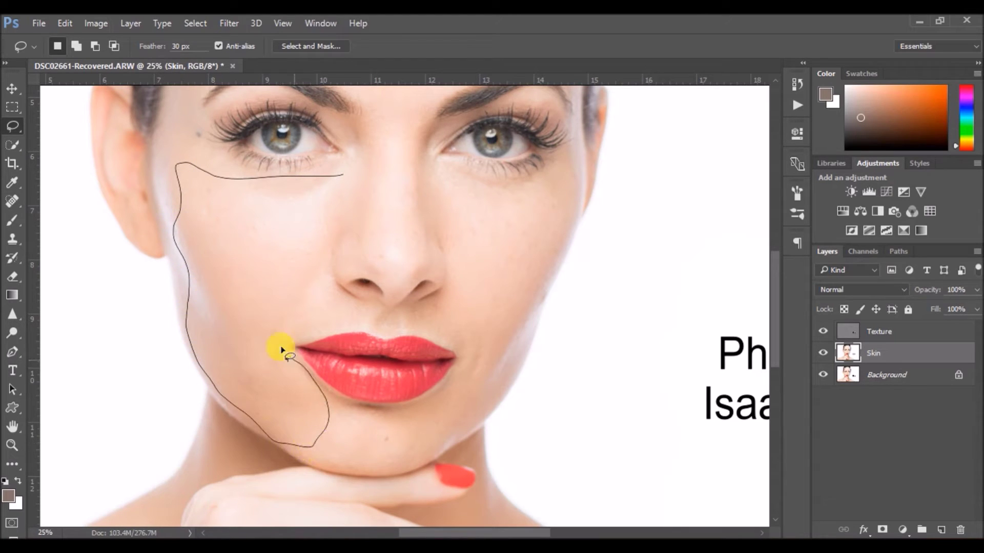
left_click_drag(343, 201, 347, 179)
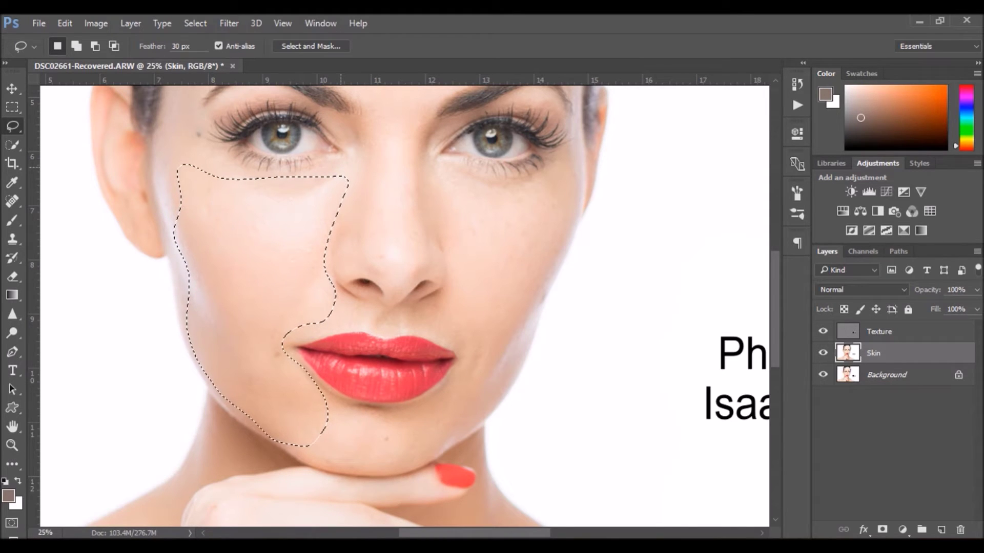
left_click_drag(340, 167, 457, 199)
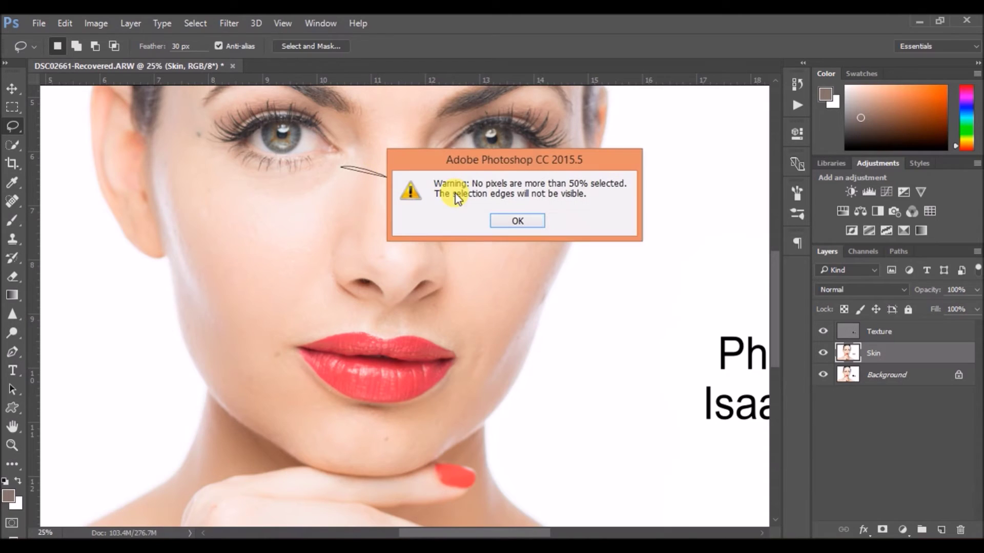
left_click(506, 226)
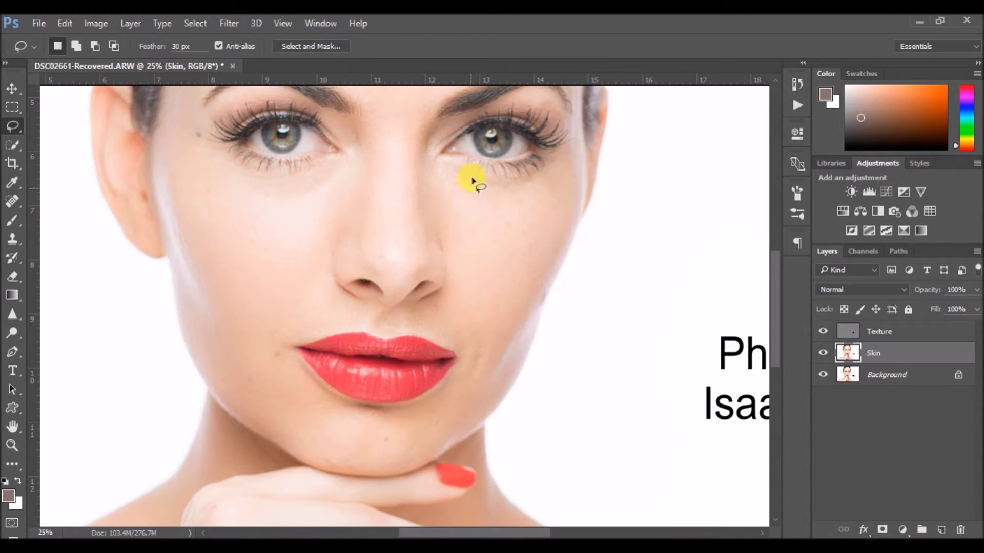
mouse_move(434, 167)
left_mouse_down()
mouse_move(530, 182)
mouse_move(571, 172)
mouse_move(561, 251)
mouse_move(525, 361)
mouse_move(474, 422)
mouse_move(446, 438)
mouse_move(430, 435)
mouse_move(426, 416)
mouse_move(462, 346)
mouse_move(435, 322)
mouse_move(457, 278)
left_mouse_up()
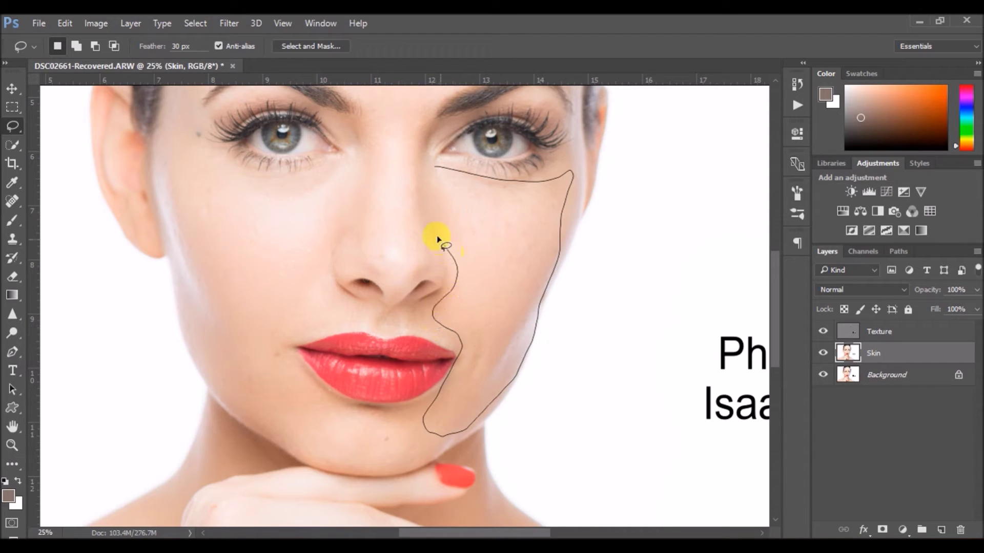
left_click_drag(435, 168, 435, 168)
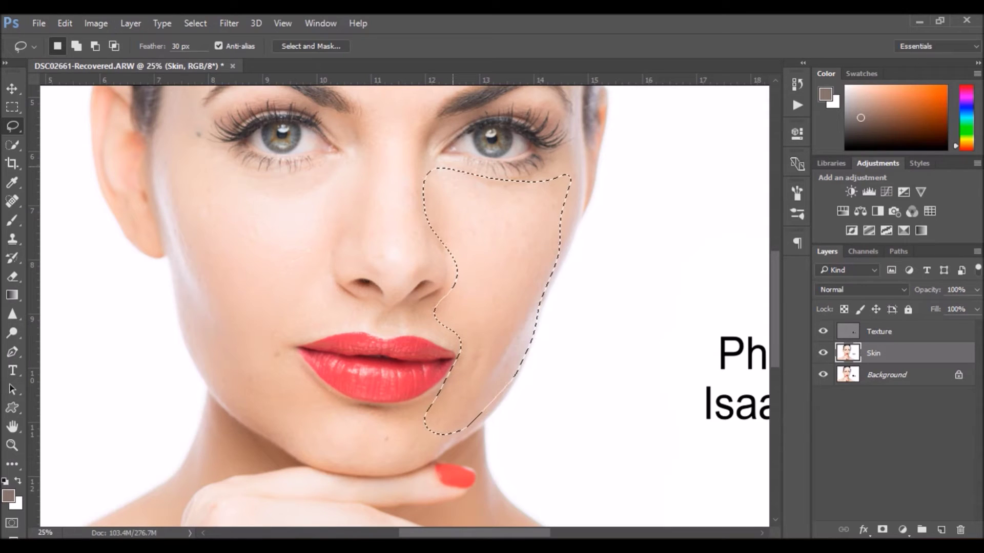
left_click(473, 234)
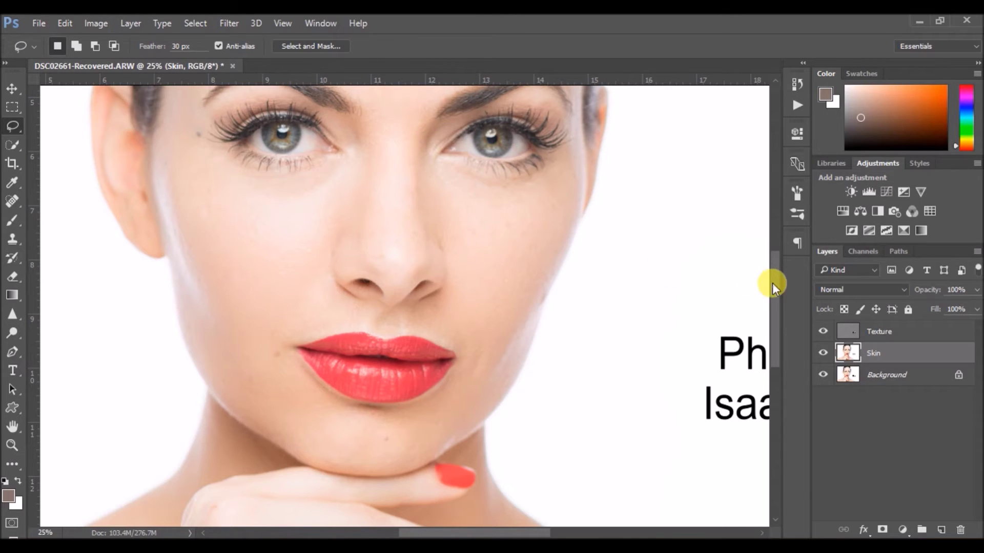
left_click_drag(773, 283, 770, 299)
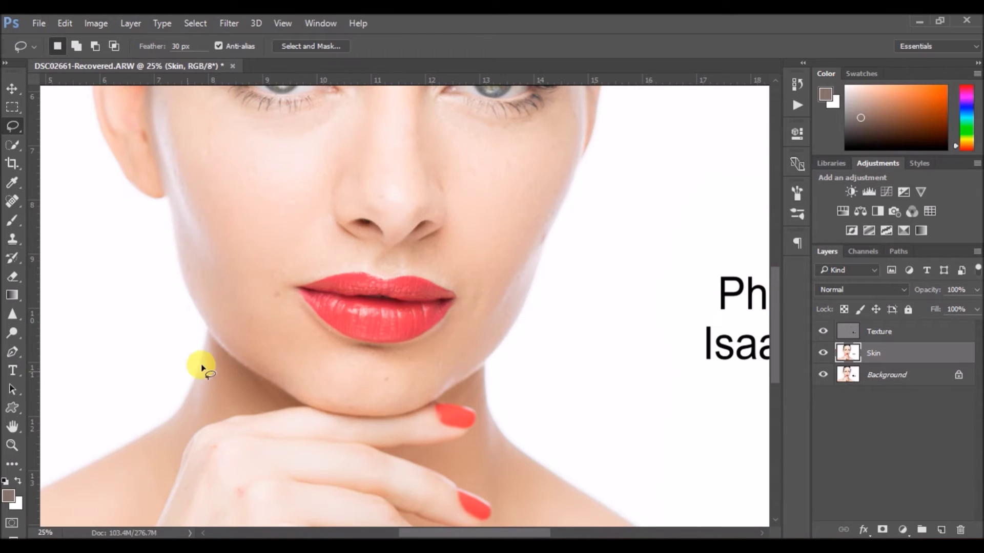
mouse_move(296, 303)
left_mouse_down()
mouse_move(226, 309)
mouse_move(219, 325)
mouse_move(236, 356)
mouse_move(363, 416)
mouse_move(434, 402)
mouse_move(508, 343)
mouse_move(502, 311)
mouse_move(484, 303)
mouse_move(439, 349)
mouse_move(388, 367)
mouse_move(342, 350)
mouse_move(297, 302)
left_mouse_up()
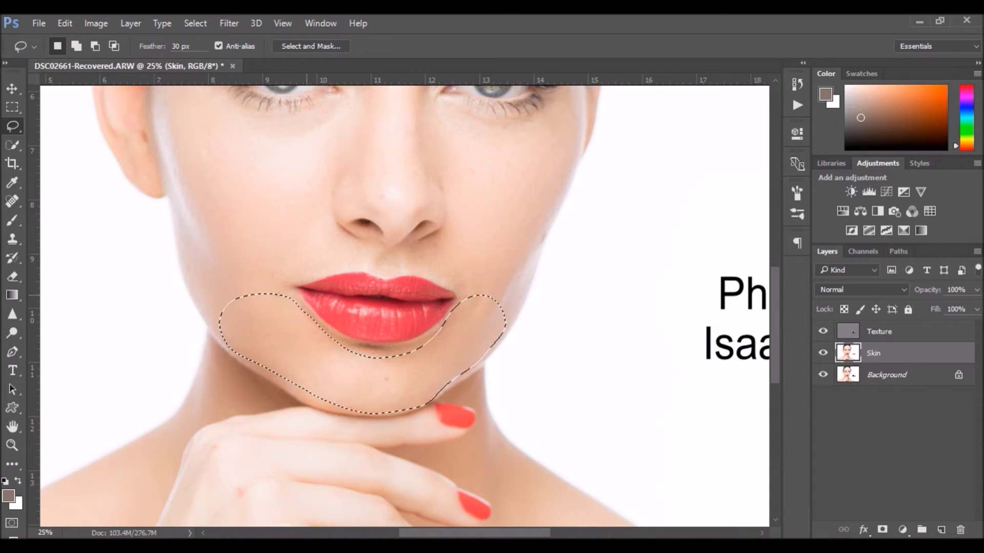
left_click(270, 282)
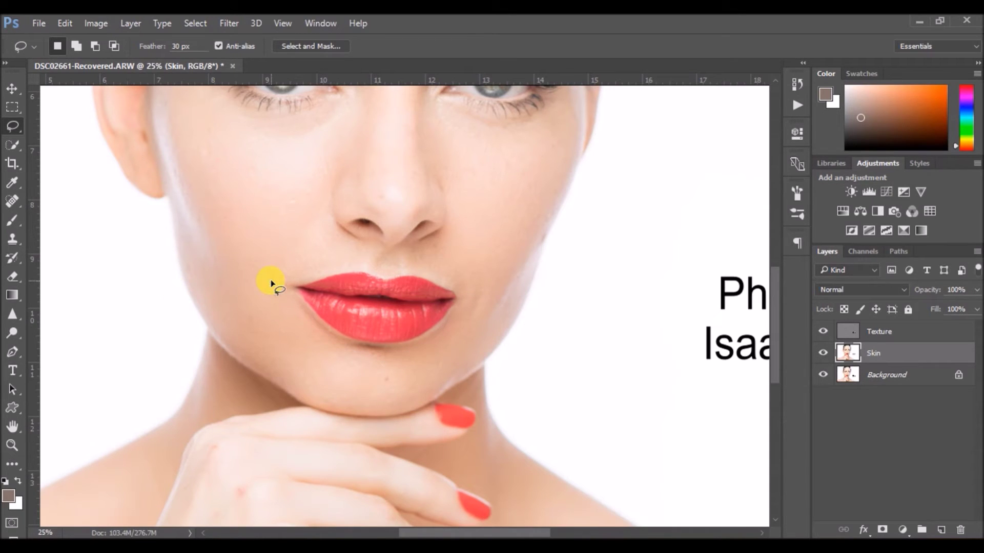
mouse_move(462, 265)
left_mouse_down()
mouse_move(417, 244)
mouse_move(345, 243)
left_mouse_up()
mouse_move(290, 266)
left_mouse_down()
mouse_move(388, 265)
mouse_move(464, 280)
left_mouse_up()
left_click(518, 250)
Zoom out and back in, then trace and clear a first neck selection.
key("ctrl+minus")
key("ctrl+minus")
key("ctrl+minus")
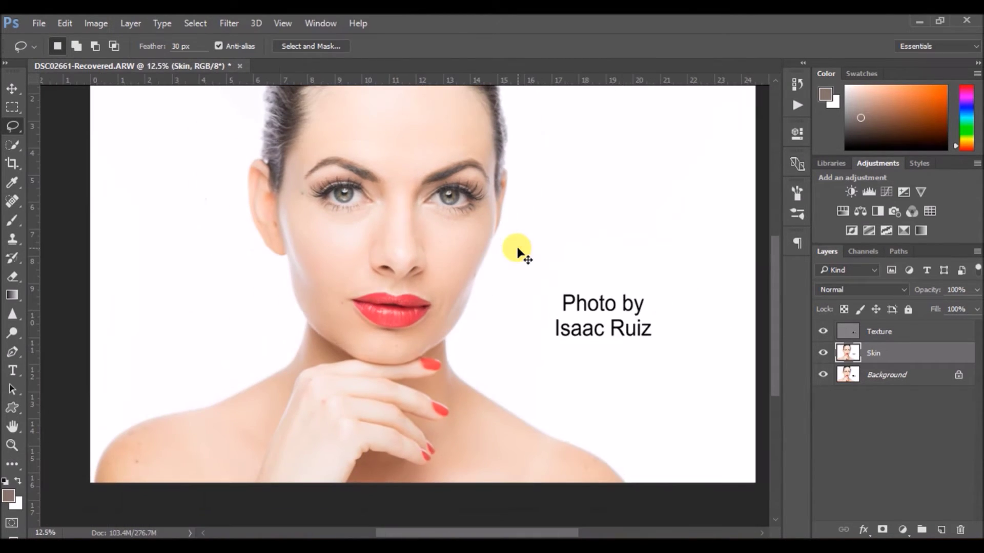
key("ctrl+plus")
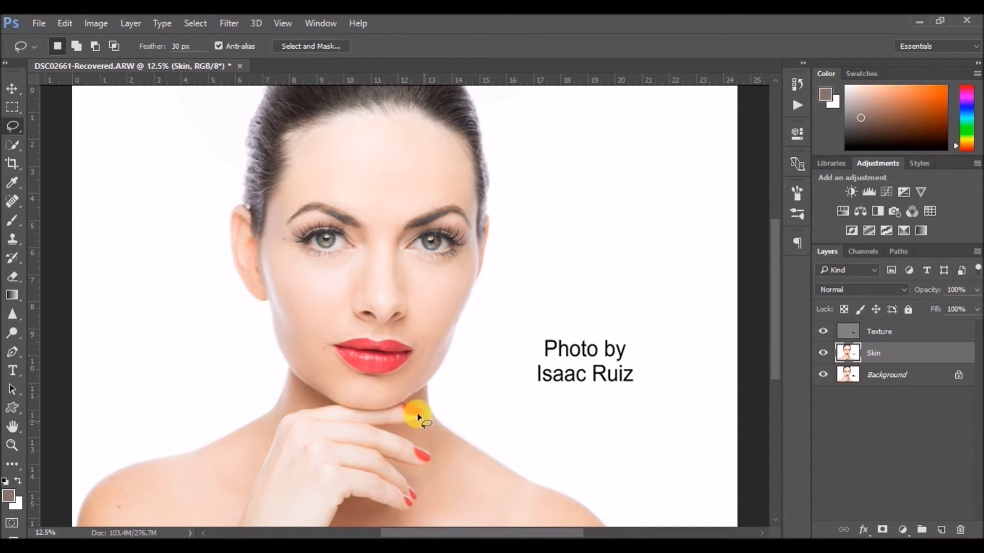
right_click(425, 392)
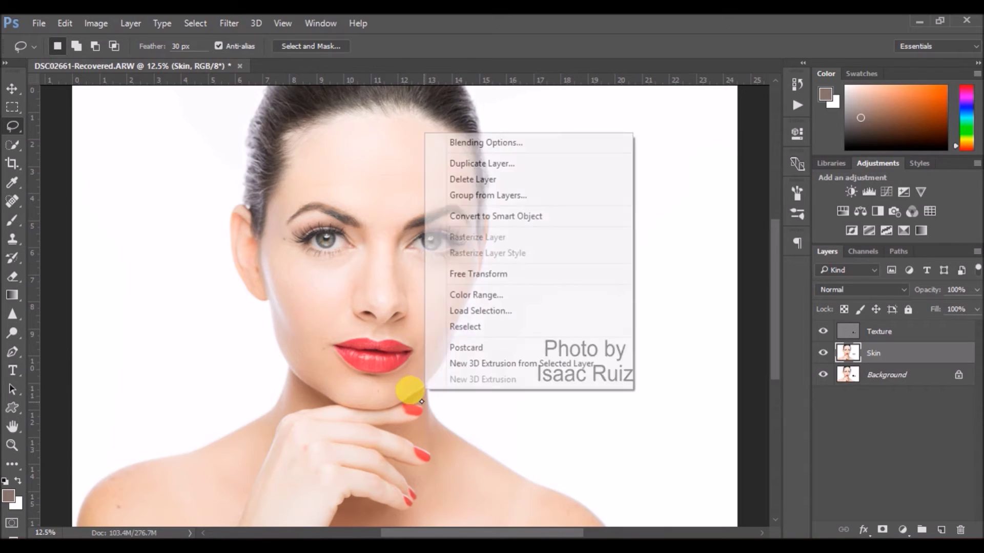
left_click(428, 397)
mouse_move(428, 397)
left_mouse_down()
mouse_move(427, 423)
mouse_move(407, 433)
mouse_move(437, 455)
mouse_move(429, 475)
mouse_move(407, 474)
mouse_move(423, 509)
mouse_move(403, 522)
mouse_move(356, 504)
mouse_move(338, 530)
mouse_move(613, 534)
mouse_move(597, 509)
mouse_move(428, 392)
left_mouse_up()
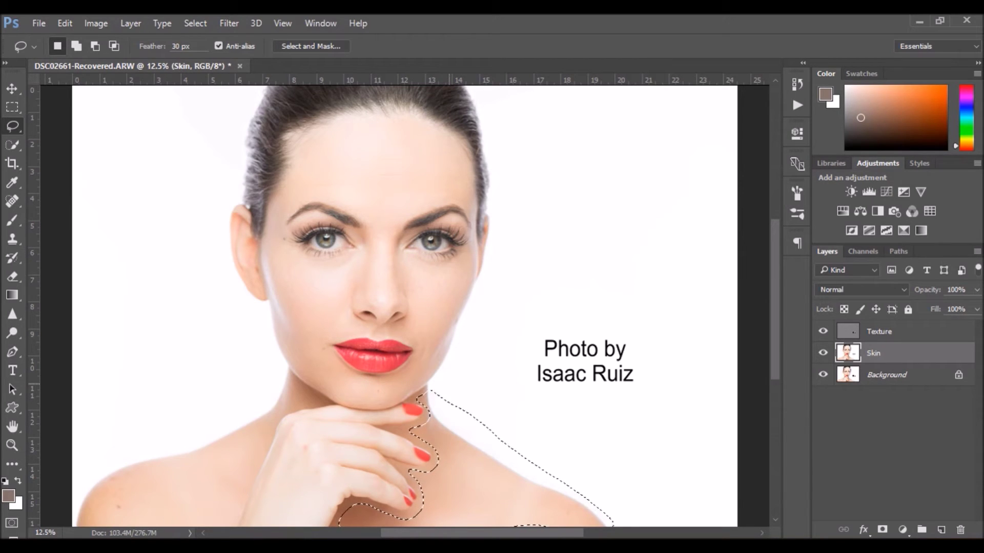
left_click(195, 500)
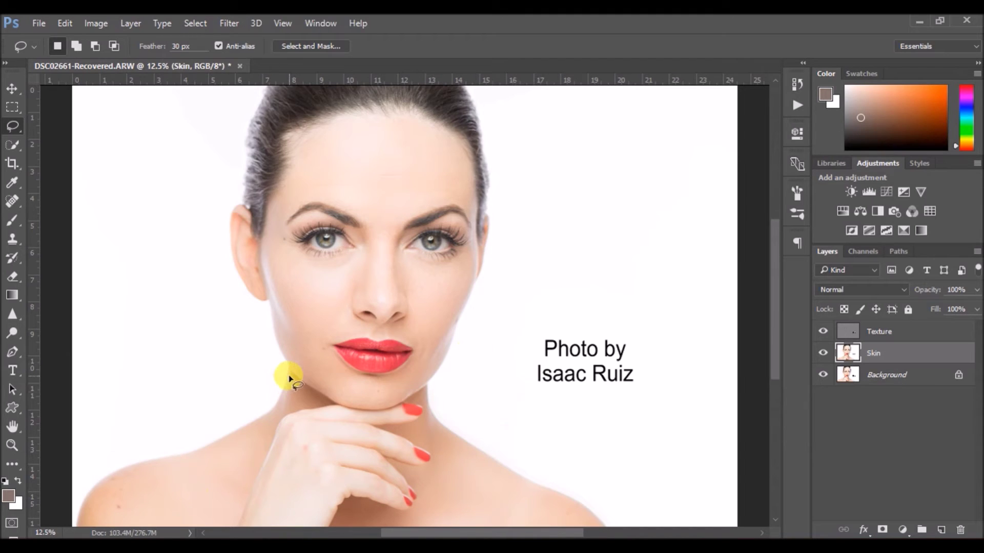
Lasso the neck and shoulder from chin to bottom edge, clear it, and restore the full view.
mouse_move(287, 377)
left_mouse_down()
mouse_move(324, 403)
mouse_move(283, 407)
mouse_move(259, 439)
left_mouse_up()
left_click_drag(110, 534, 66, 523)
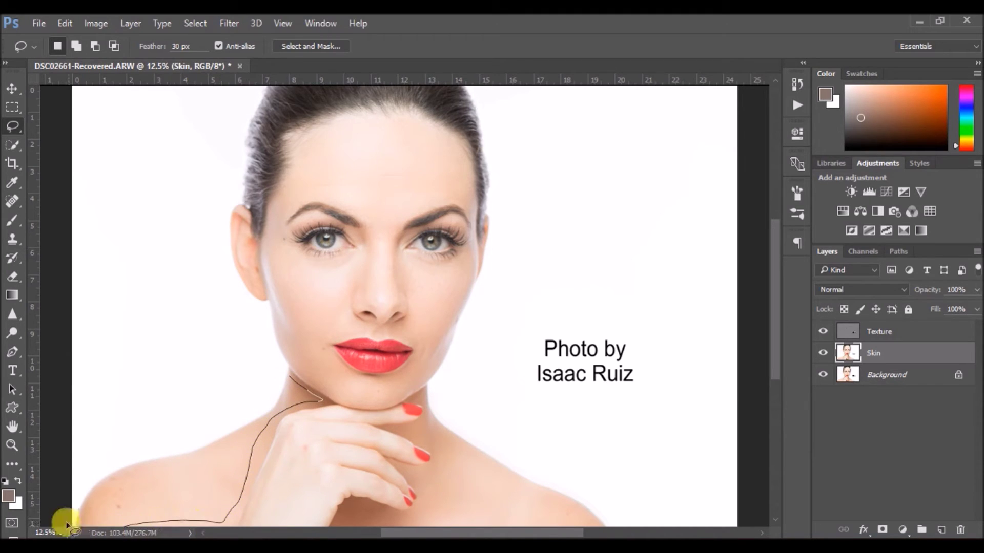
mouse_move(143, 462)
left_mouse_down()
mouse_move(257, 431)
mouse_move(287, 379)
left_mouse_up()
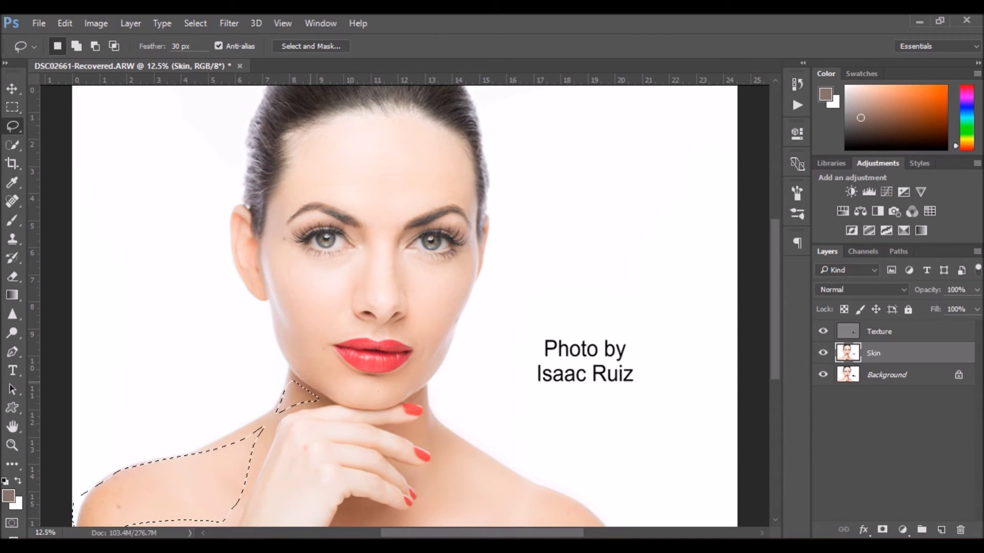
left_click(98, 451)
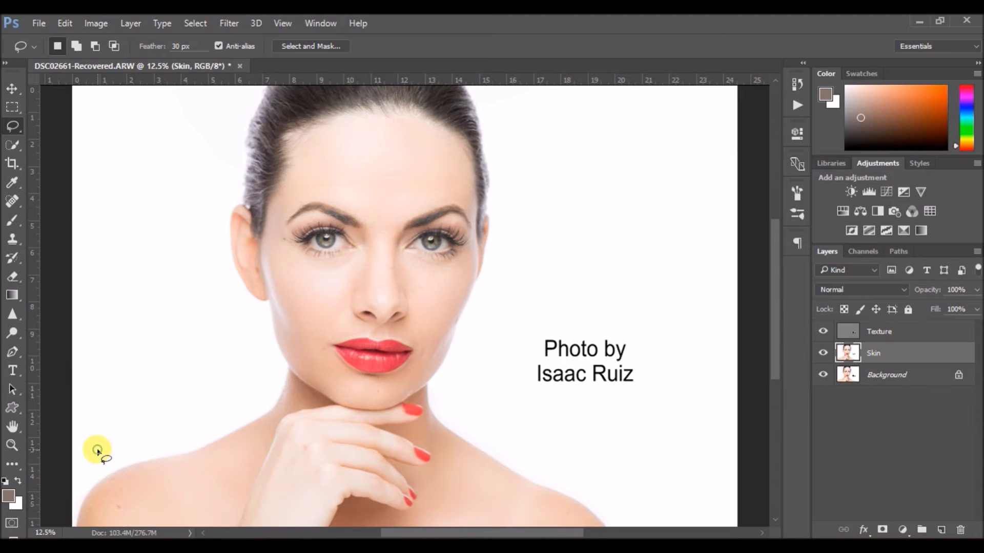
key("ctrl+minus")
key("ctrl+plus")
Toggle the retouch layers off and on to compare with the original, then select Texture.
left_click(821, 374, "alt")
left_click(822, 375, "alt")
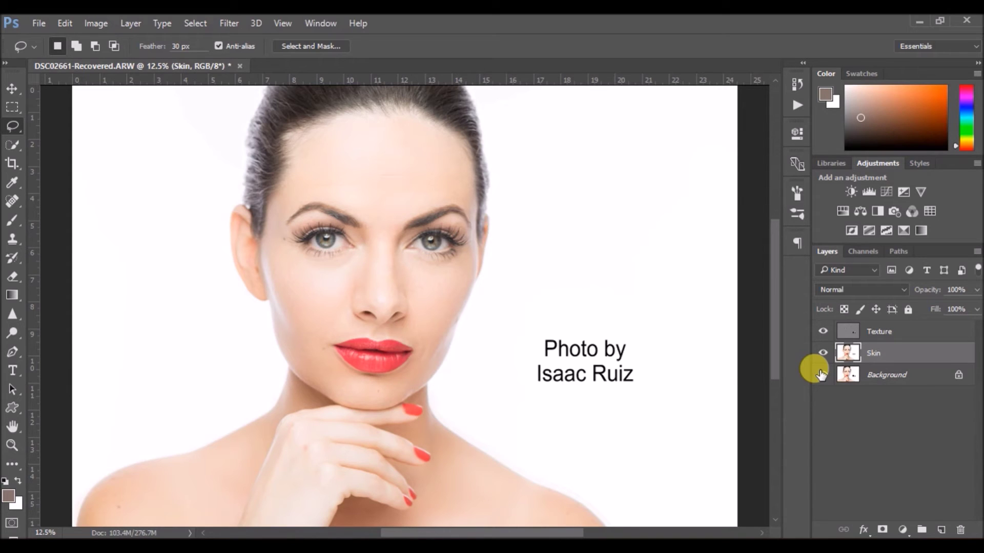
left_click(872, 333)
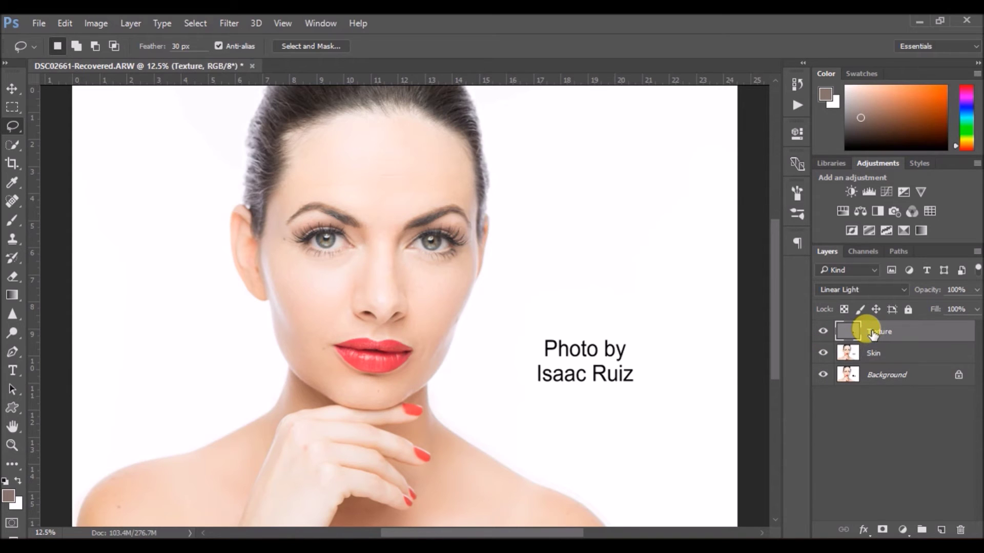
Zoom in on the face and pick the Clone Stamp tool.
key("ctrl+plus")
key("ctrl+plus")
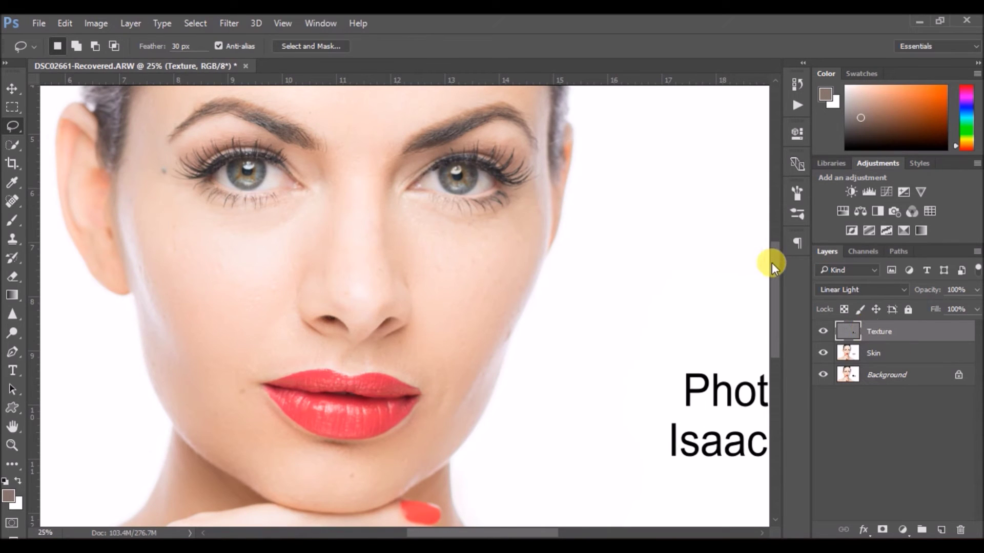
left_click_drag(772, 263, 776, 225)
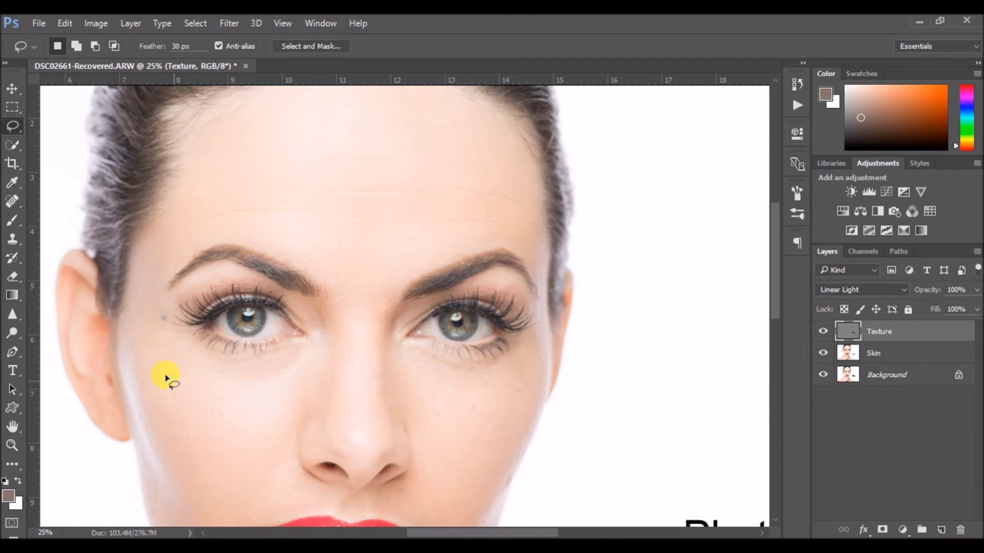
left_click(13, 239)
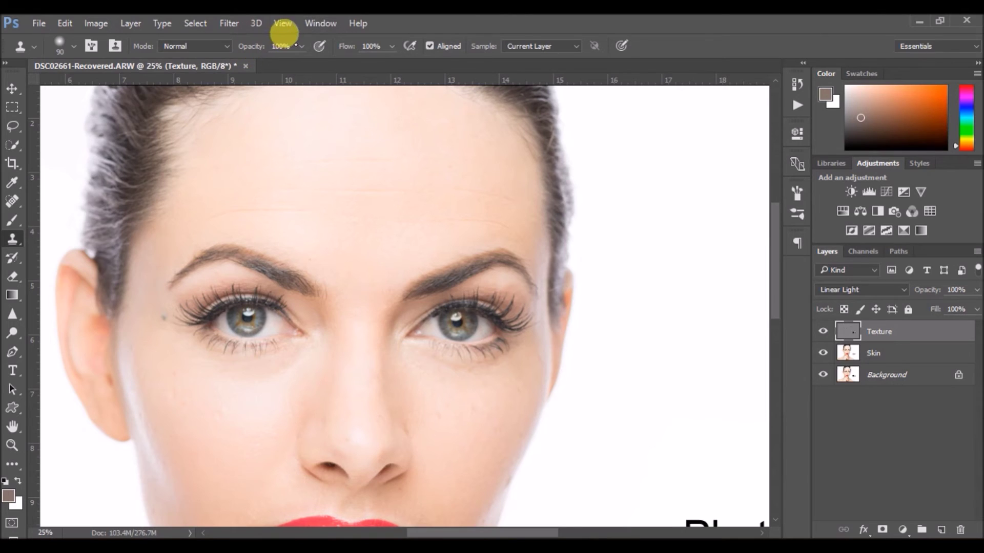
Set Clone Stamp opacity to 80% and clone clean forehead skin over the forehead wrinkles.
left_click(301, 46)
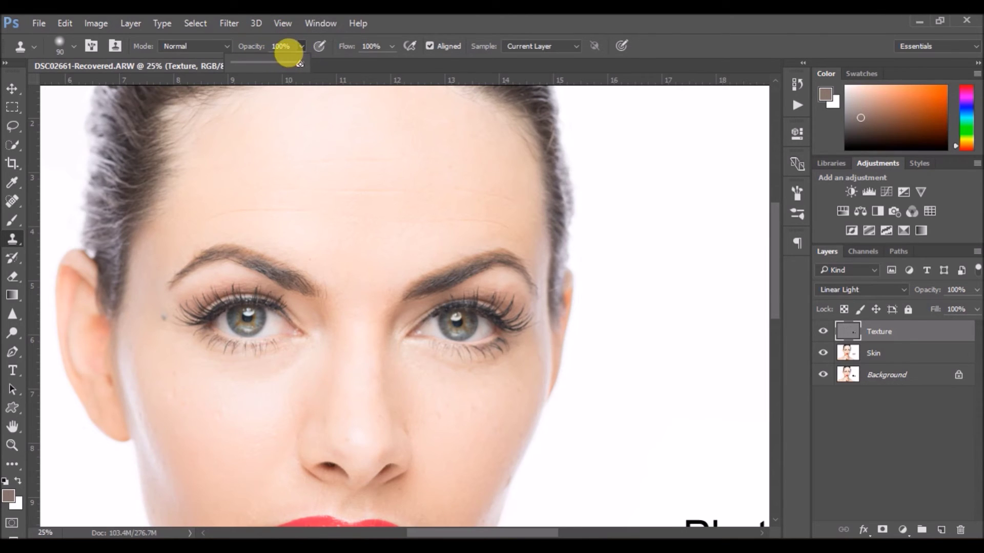
mouse_move(300, 63)
left_mouse_down()
mouse_move(277, 63)
mouse_move(291, 67)
left_mouse_up()
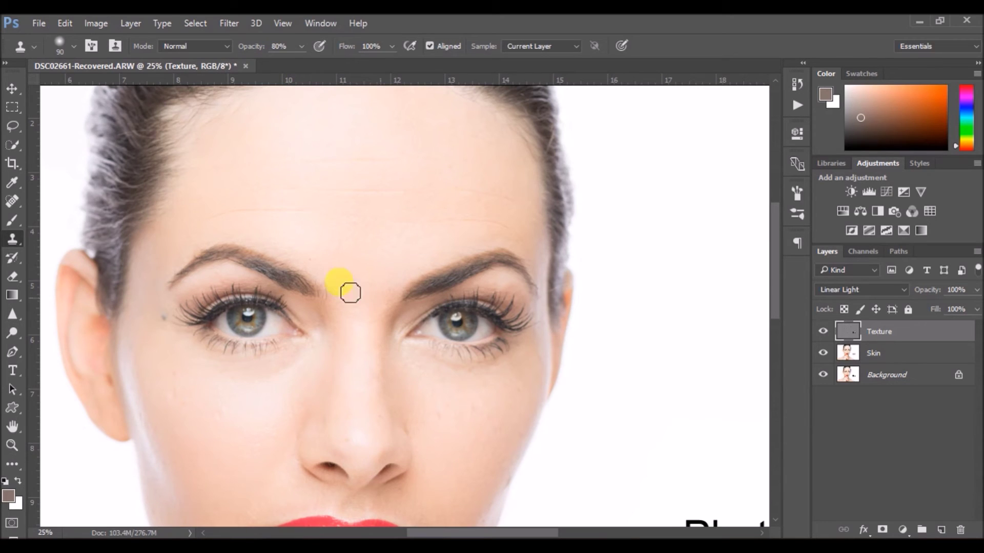
key("alt")
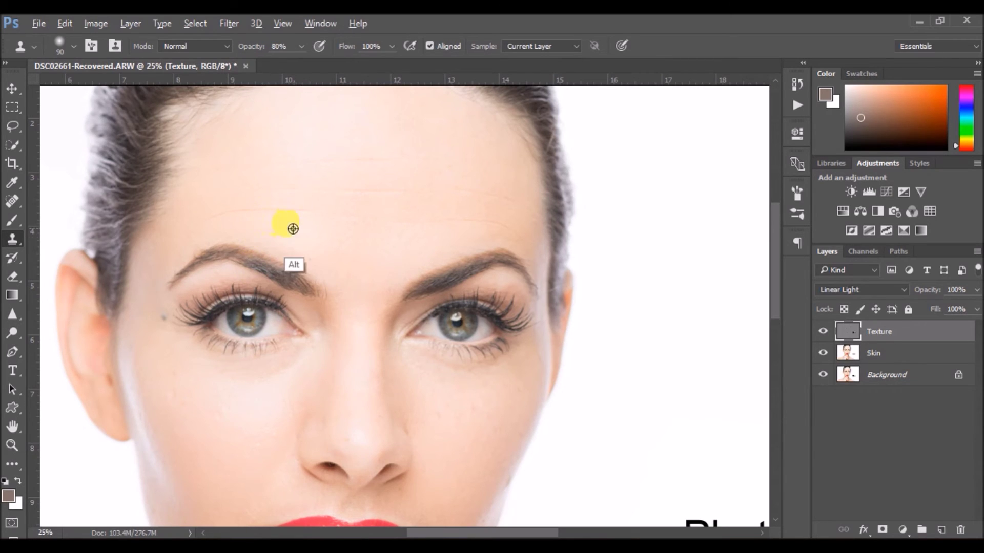
mouse_move(307, 220)
left_mouse_down()
mouse_move(217, 216)
mouse_move(395, 216)
mouse_move(396, 247)
mouse_move(423, 225)
mouse_move(507, 230)
left_mouse_up()
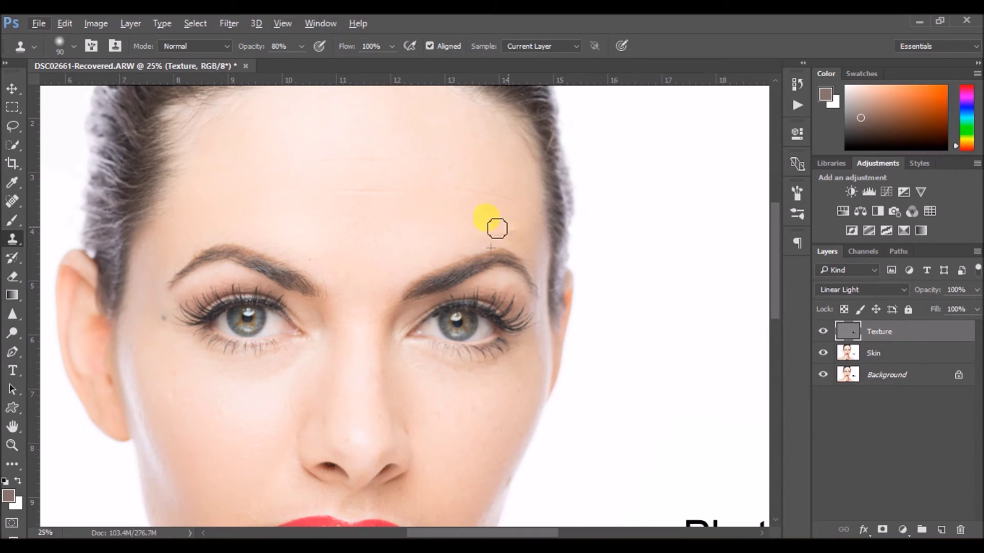
mouse_move(440, 224)
left_mouse_down()
mouse_move(513, 235)
mouse_move(459, 228)
mouse_move(472, 242)
mouse_move(493, 230)
left_mouse_up()
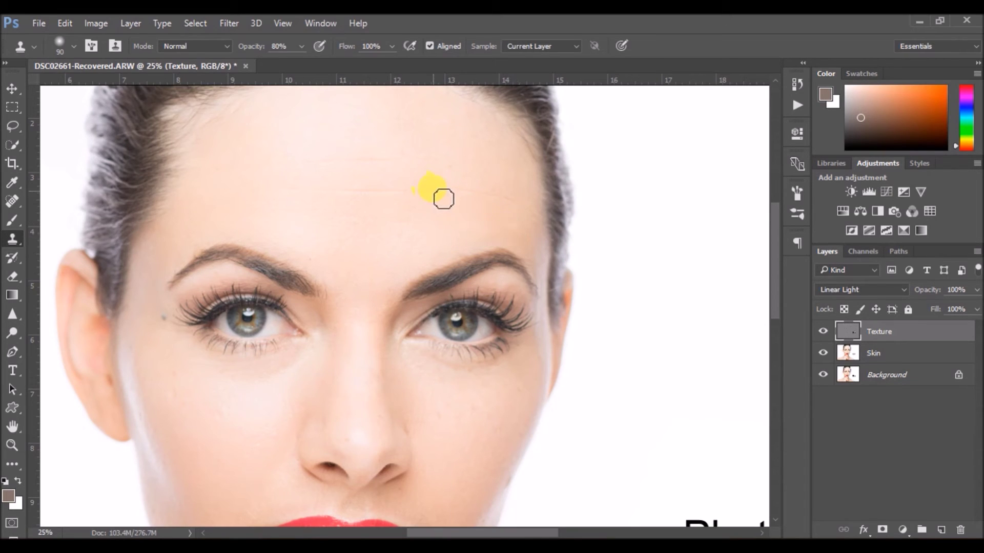
mouse_move(443, 199)
left_mouse_down()
mouse_move(469, 188)
mouse_move(485, 202)
mouse_move(507, 196)
mouse_move(439, 199)
mouse_move(504, 198)
mouse_move(474, 193)
mouse_move(484, 217)
mouse_move(511, 204)
mouse_move(444, 197)
mouse_move(482, 198)
left_mouse_up()
mouse_move(417, 215)
left_mouse_down()
mouse_move(400, 198)
mouse_move(306, 192)
mouse_move(381, 192)
mouse_move(272, 197)
mouse_move(263, 170)
mouse_move(249, 166)
mouse_move(442, 165)
mouse_move(396, 155)
mouse_move(348, 169)
mouse_move(300, 165)
mouse_move(470, 166)
left_mouse_up()
mouse_move(509, 225)
left_mouse_down()
mouse_move(477, 204)
mouse_move(309, 307)
mouse_move(361, 202)
left_mouse_up()
left_click_drag(375, 149, 472, 145)
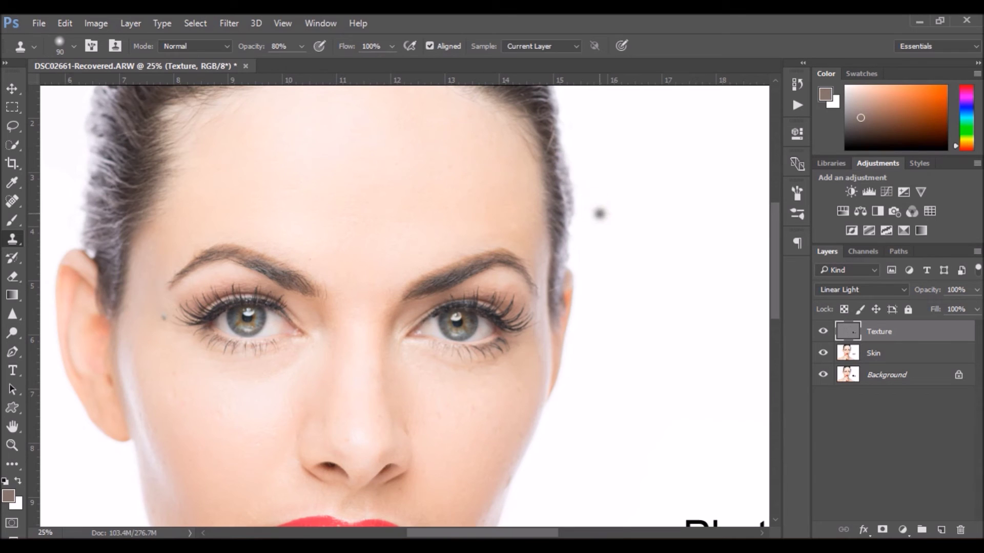
Clone over the cheek area, then sample skin near the brows and cover the frown lines.
left_click_drag(600, 213, 770, 247)
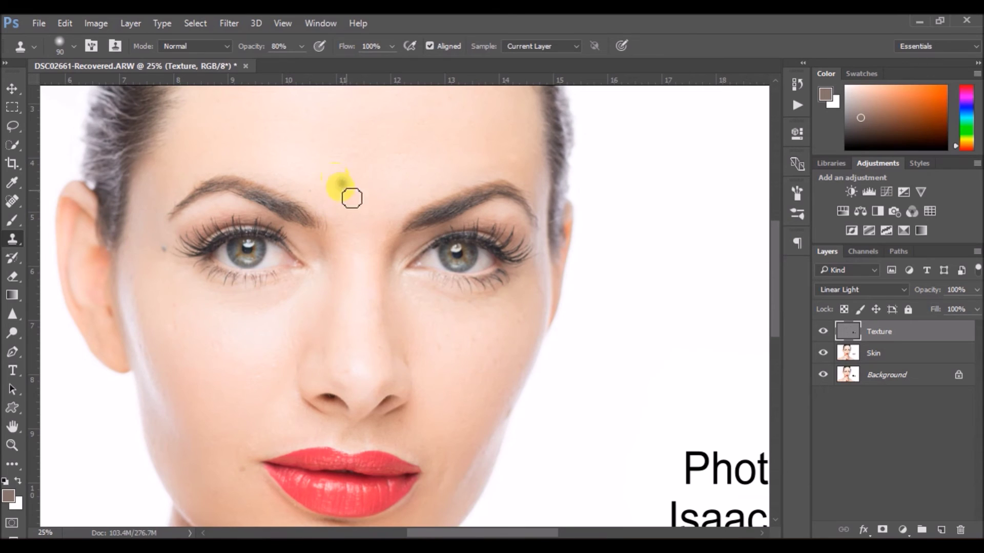
key("alt")
mouse_move(343, 231)
left_mouse_down()
mouse_move(366, 264)
mouse_move(390, 239)
mouse_move(349, 236)
mouse_move(339, 288)
mouse_move(354, 234)
mouse_move(357, 249)
mouse_move(360, 240)
mouse_move(349, 230)
mouse_move(355, 291)
mouse_move(343, 271)
mouse_move(351, 300)
mouse_move(375, 289)
mouse_move(391, 262)
mouse_move(378, 291)
mouse_move(362, 274)
mouse_move(360, 287)
mouse_move(342, 294)
mouse_move(351, 311)
mouse_move(354, 294)
mouse_move(348, 286)
mouse_move(355, 370)
mouse_move(329, 376)
mouse_move(345, 387)
mouse_move(369, 349)
mouse_move(380, 389)
mouse_move(401, 388)
mouse_move(374, 329)
mouse_move(390, 252)
mouse_move(382, 289)
mouse_move(370, 254)
mouse_move(346, 330)
mouse_move(319, 381)
mouse_move(314, 375)
mouse_move(352, 381)
mouse_move(340, 384)
mouse_move(361, 418)
mouse_move(379, 388)
mouse_move(364, 417)
mouse_move(394, 391)
mouse_move(409, 398)
mouse_move(334, 367)
mouse_move(468, 347)
mouse_move(388, 260)
mouse_move(485, 321)
mouse_move(198, 380)
mouse_move(179, 361)
mouse_move(193, 373)
mouse_move(174, 324)
mouse_move(205, 375)
mouse_move(268, 330)
mouse_move(287, 294)
mouse_move(257, 317)
mouse_move(266, 321)
mouse_move(237, 328)
mouse_move(266, 292)
mouse_move(231, 301)
mouse_move(251, 285)
mouse_move(220, 296)
mouse_move(304, 348)
mouse_move(431, 318)
mouse_move(451, 287)
mouse_move(482, 300)
mouse_move(462, 313)
mouse_move(514, 293)
mouse_move(487, 358)
mouse_move(497, 334)
mouse_move(519, 386)
mouse_move(468, 380)
mouse_move(435, 512)
mouse_move(514, 326)
left_mouse_up()
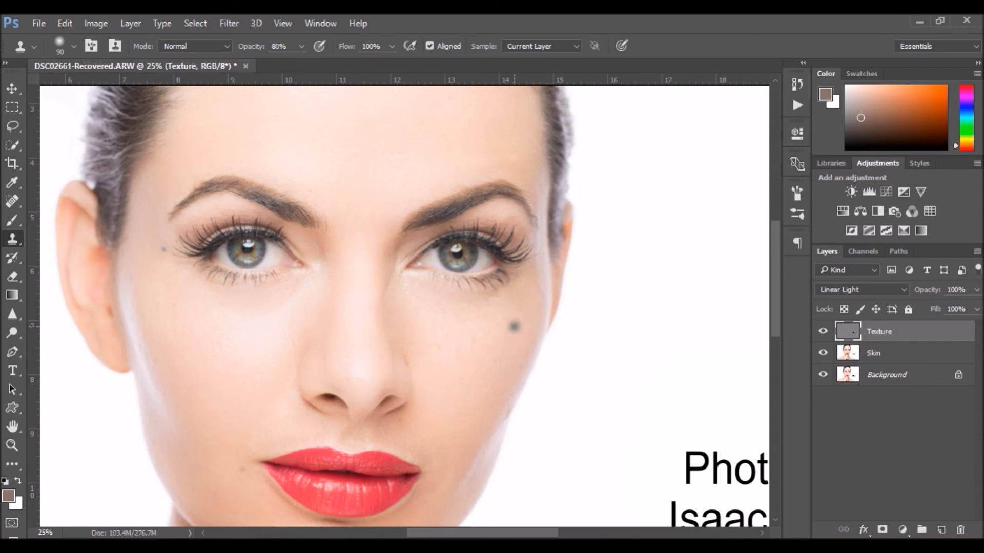
Zoom out to view the whole retouched portrait.
key("ctrl+minus")
key("ctrl+minus")
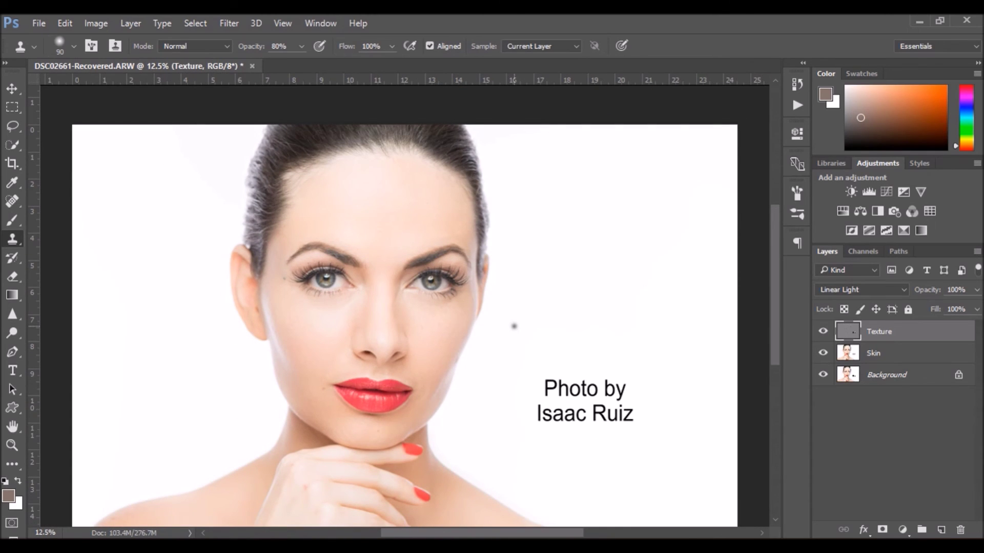
Zoom in on the face and group the Texture and Skin layers into Group 1.
key("ctrl+plus")
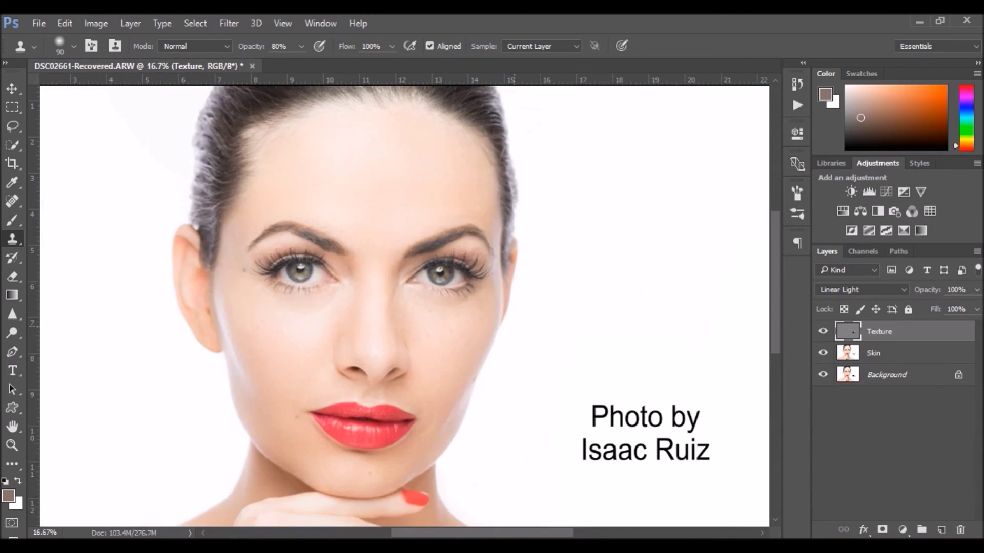
key("ctrl+plus")
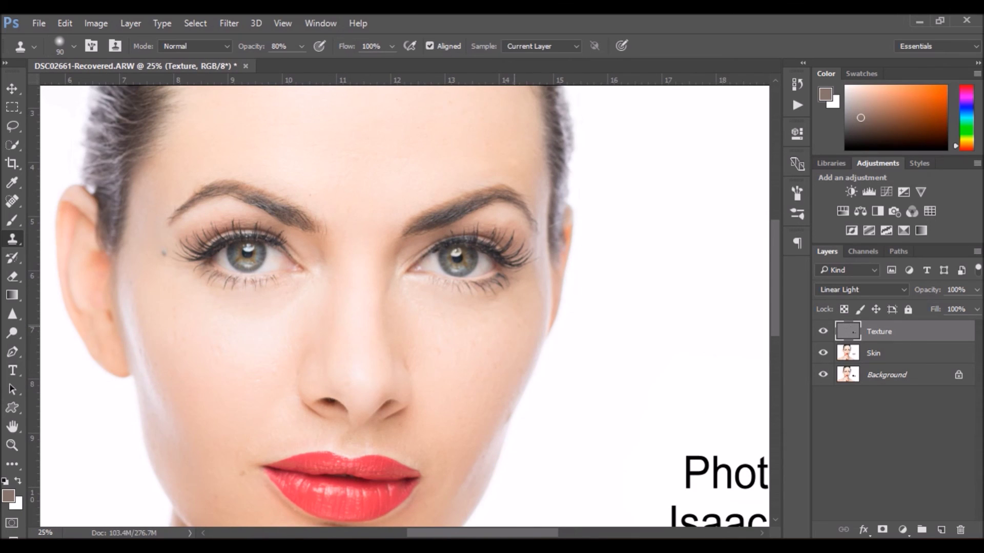
key("ctrl+plus")
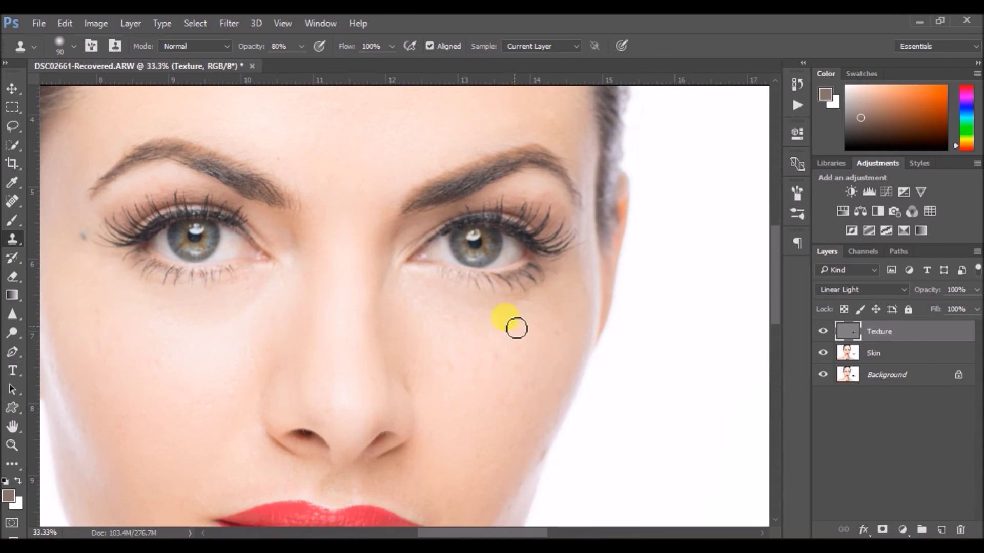
left_click(867, 356, "shift")
key("ctrl+g")
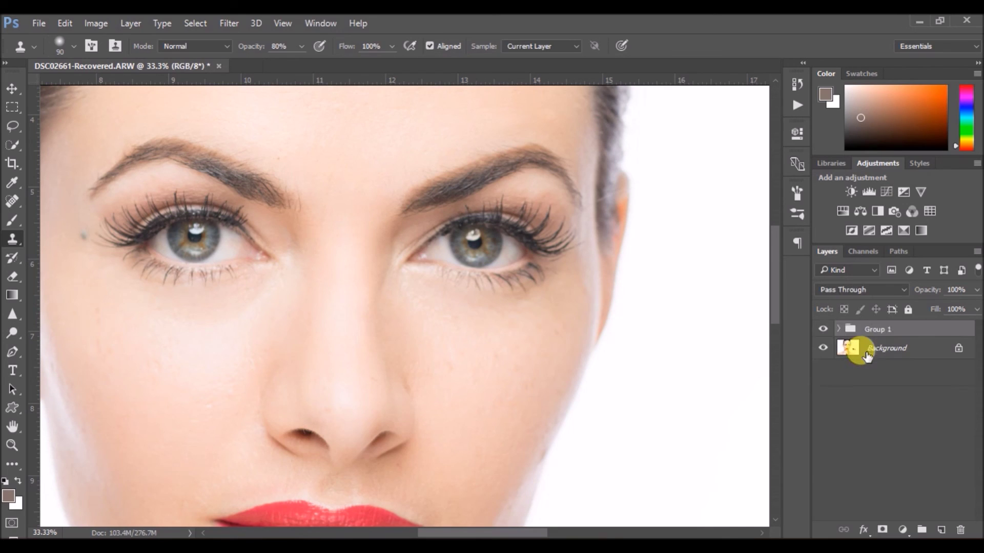
Toggle Group 1's visibility twice to compare before and after, then zoom out.
left_click(824, 331)
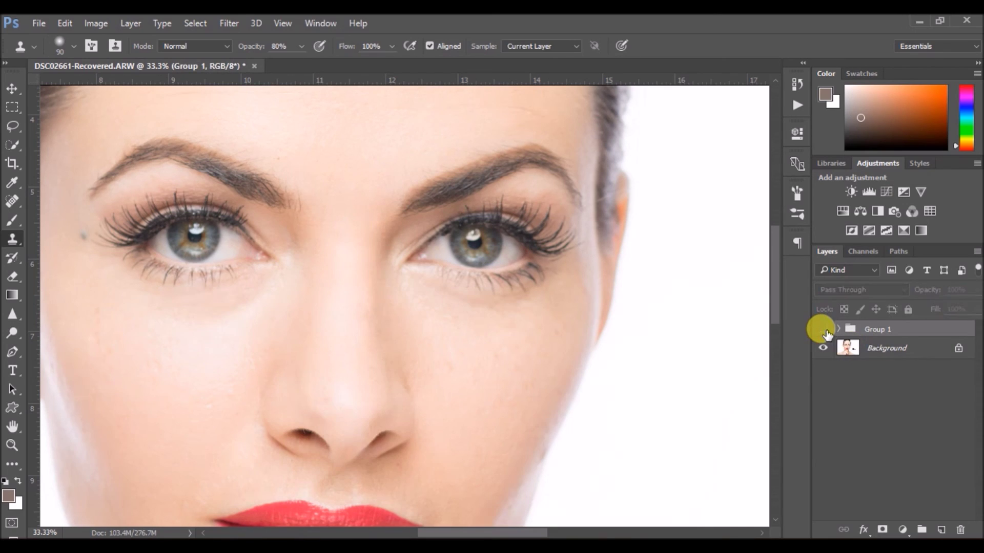
left_click(823, 331)
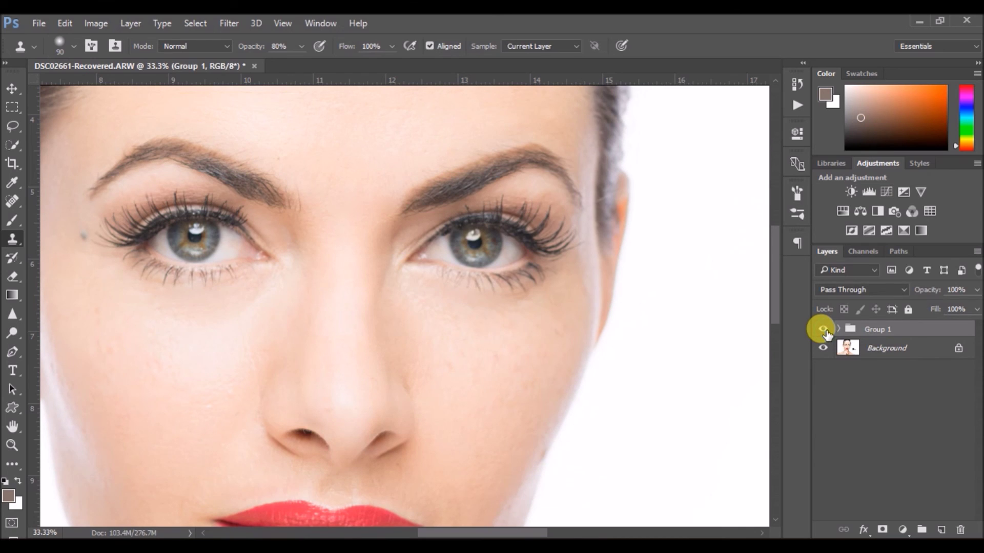
left_click(824, 331)
left_click(824, 331)
key("ctrl+minus")
key("ctrl+minus")
key("ctrl+minus")
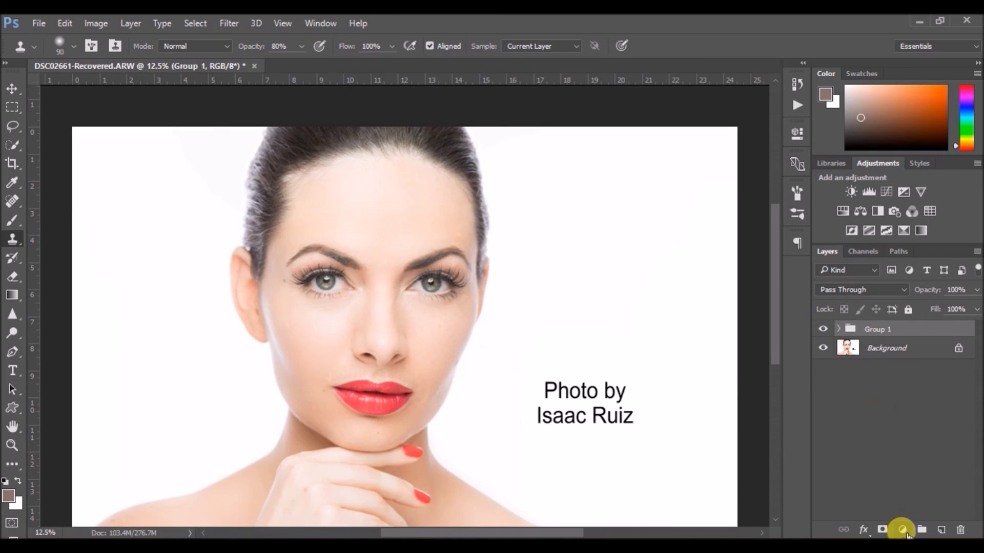
Add a Brightness/Contrast adjustment layer with slightly raised contrast, then select Background.
left_click(904, 530)
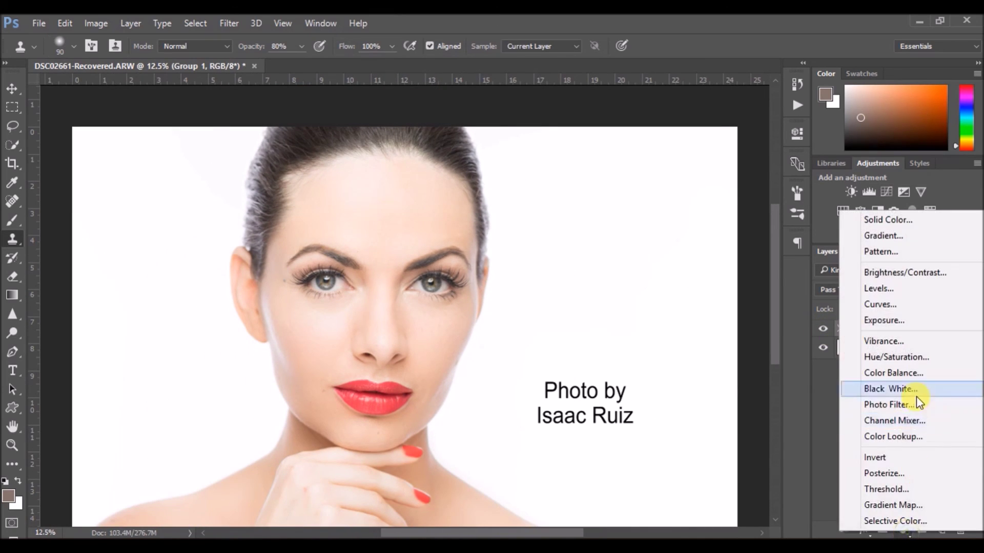
left_click(911, 274)
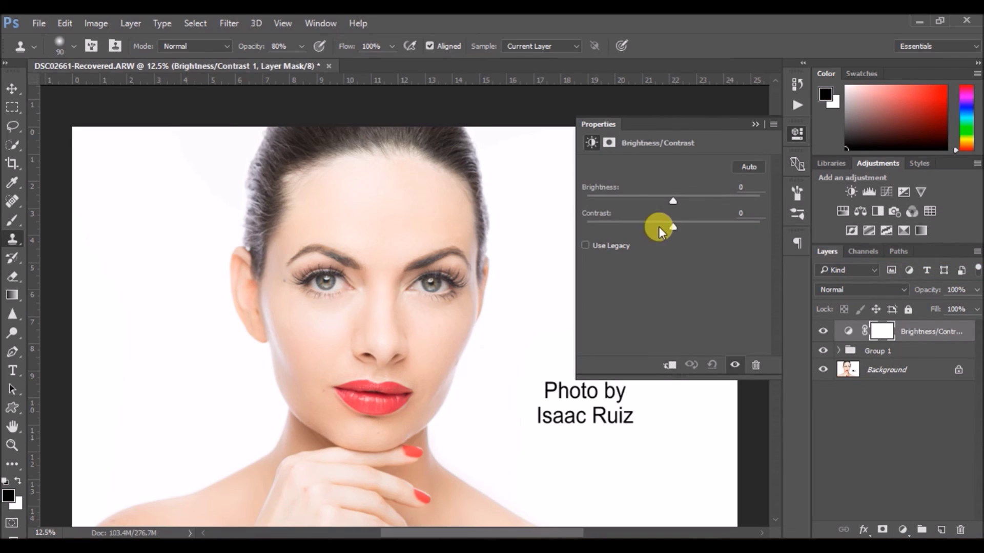
left_click_drag(670, 229, 676, 228)
left_click(798, 132)
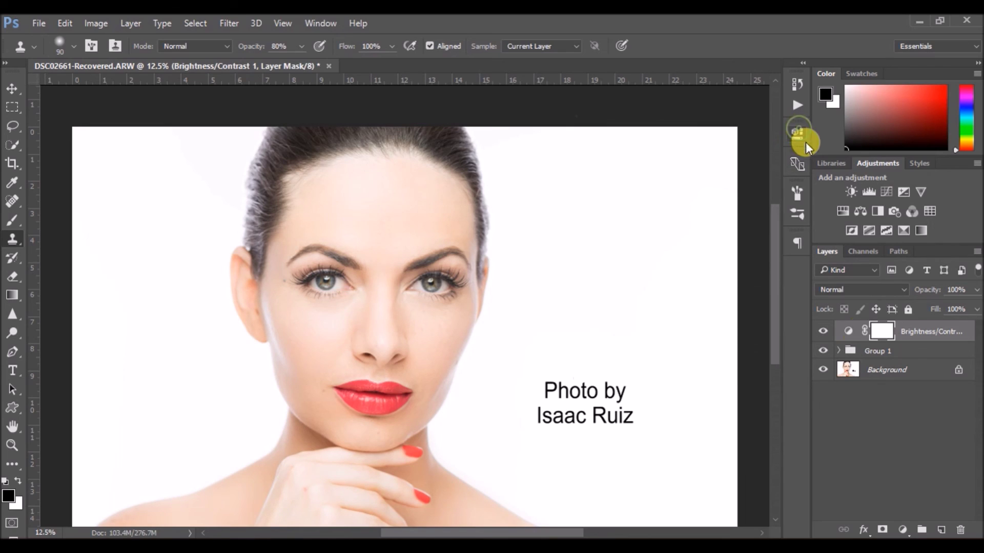
left_click(881, 373)
Duplicate Background, merge the copy, Group 1 and adjustment into one layer, and toggle it to compare.
key("ctrl+j")
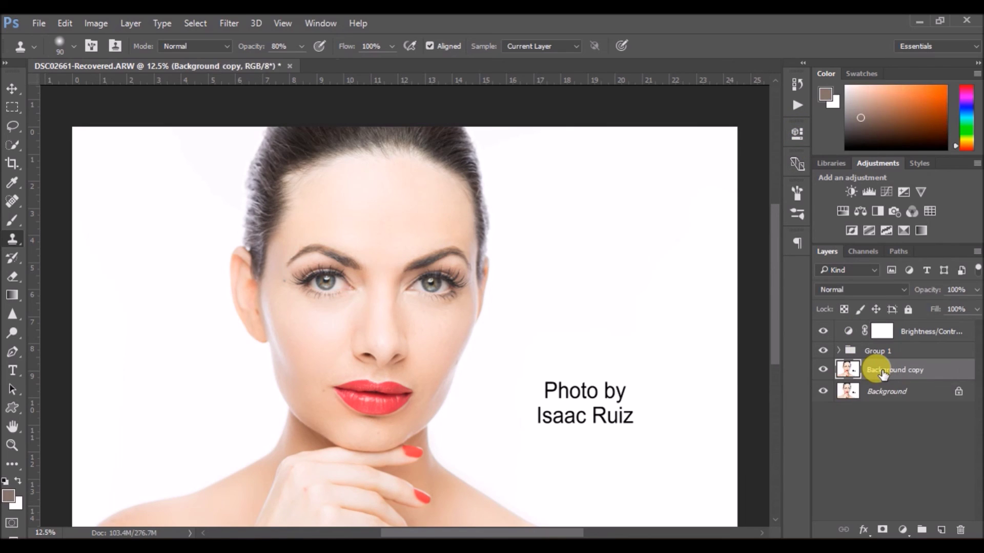
left_click(904, 332, "shift")
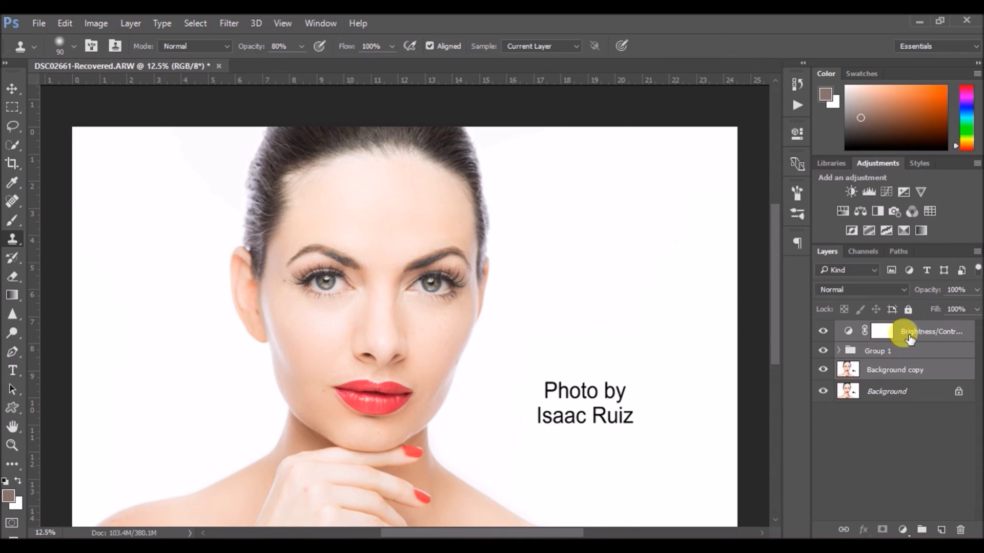
right_click(904, 332)
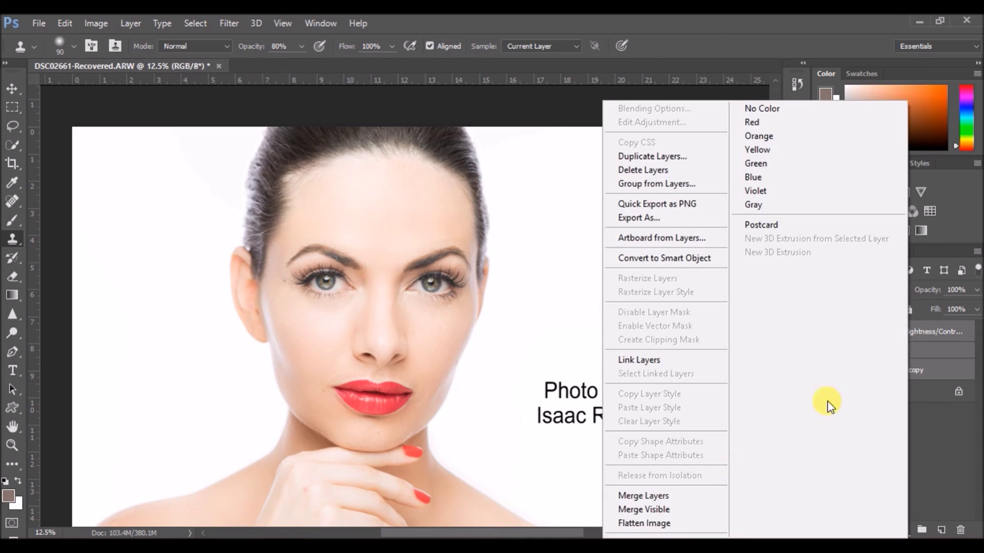
left_click(679, 493)
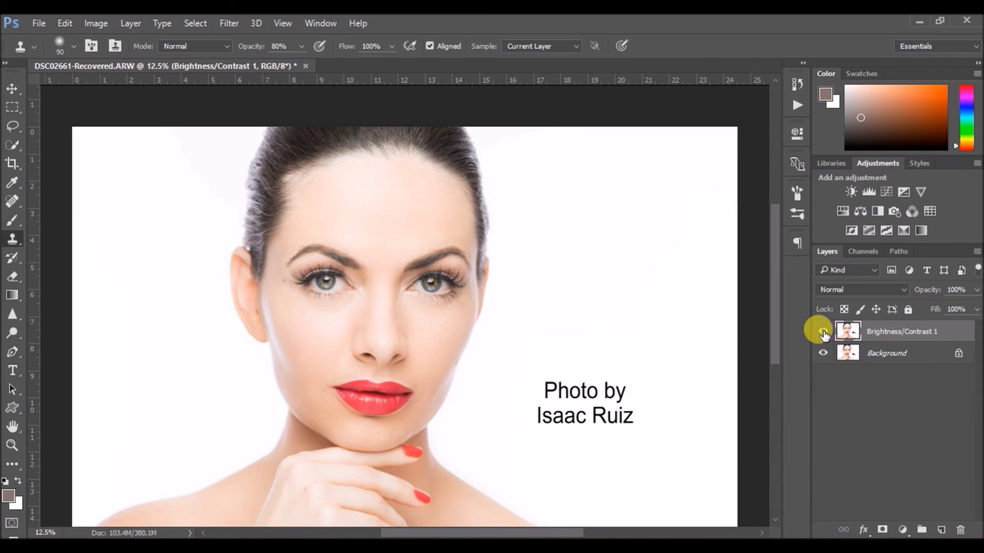
left_click(823, 336)
left_click(824, 336)
left_click_drag(778, 312, 778, 327)
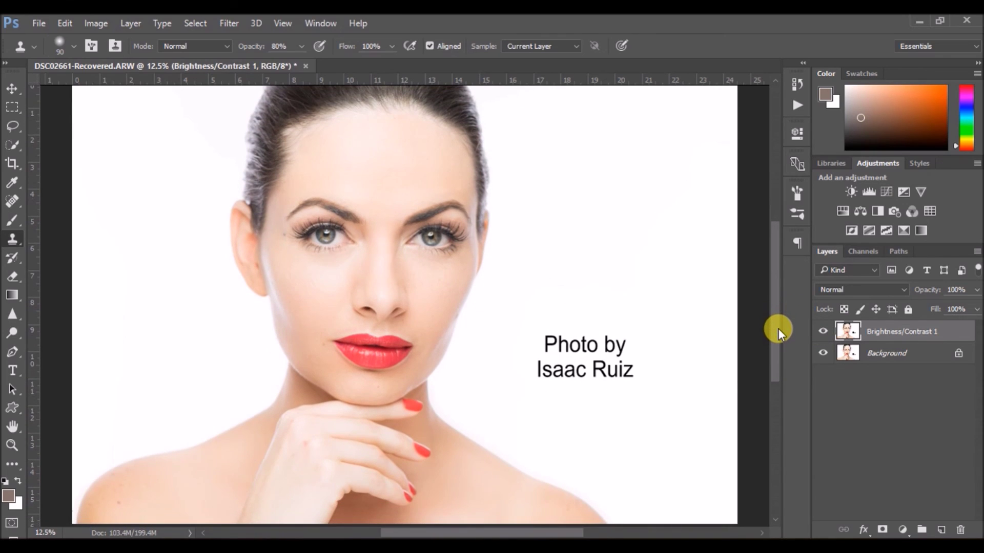
left_click(823, 332)
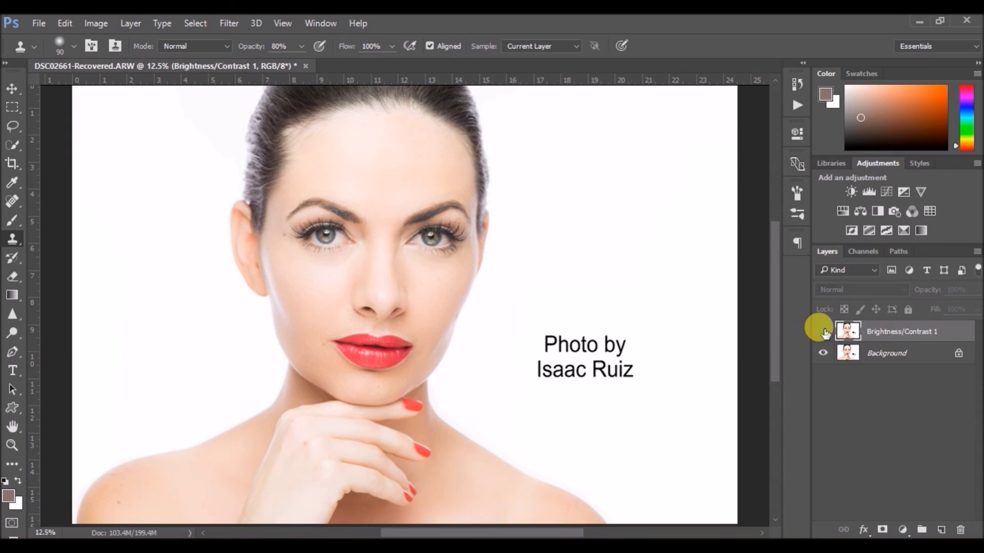
left_click(823, 331)
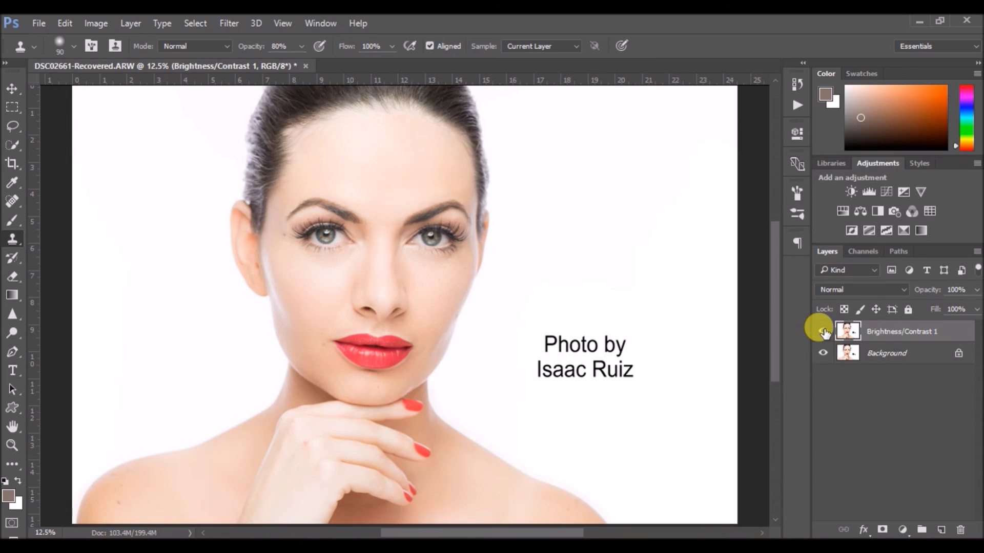